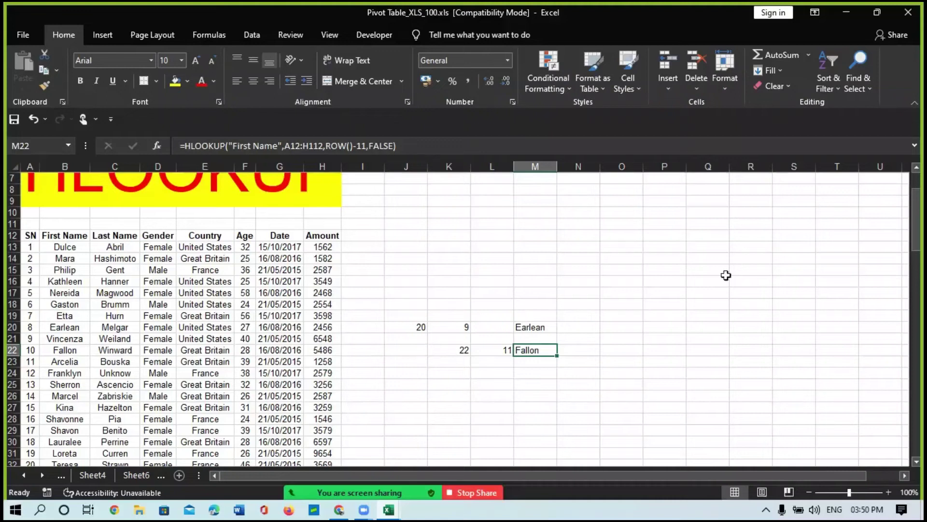
# Step: Start an =INDEX( formula in cell O26
pyautogui.click(680, 384)
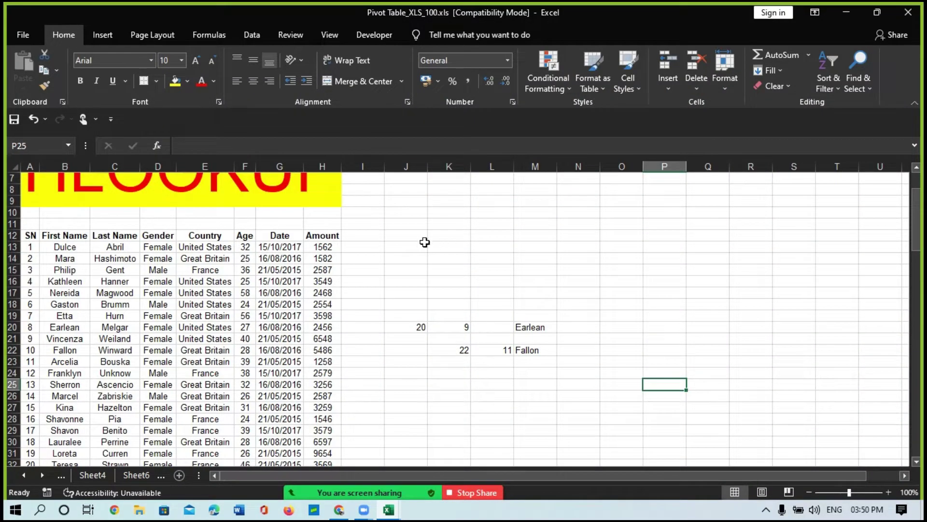
pyautogui.click(51, 213)
pyautogui.click(631, 397)
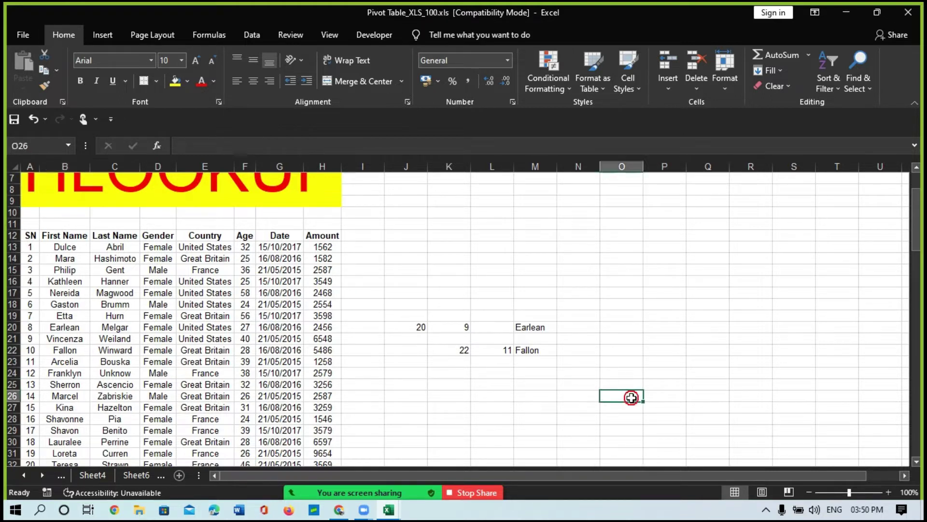
pyautogui.write('=IND')
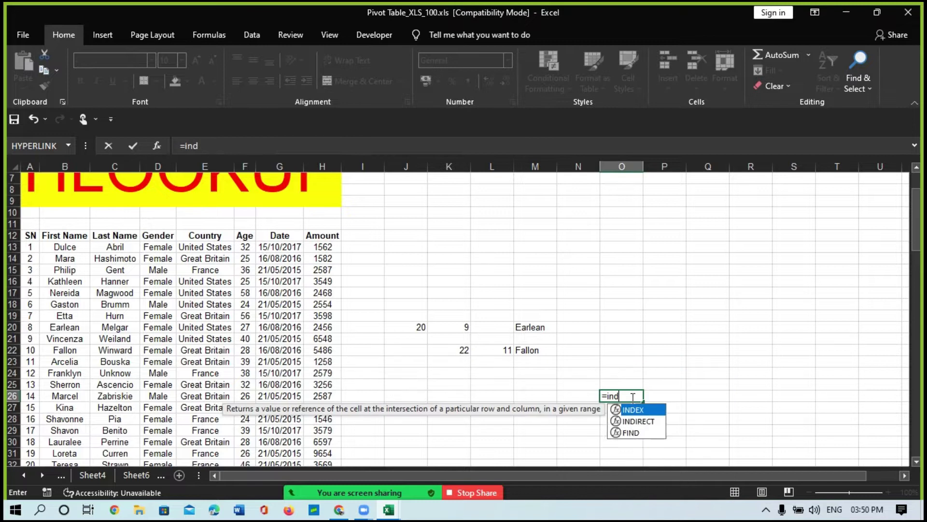
pyautogui.write('EX(')
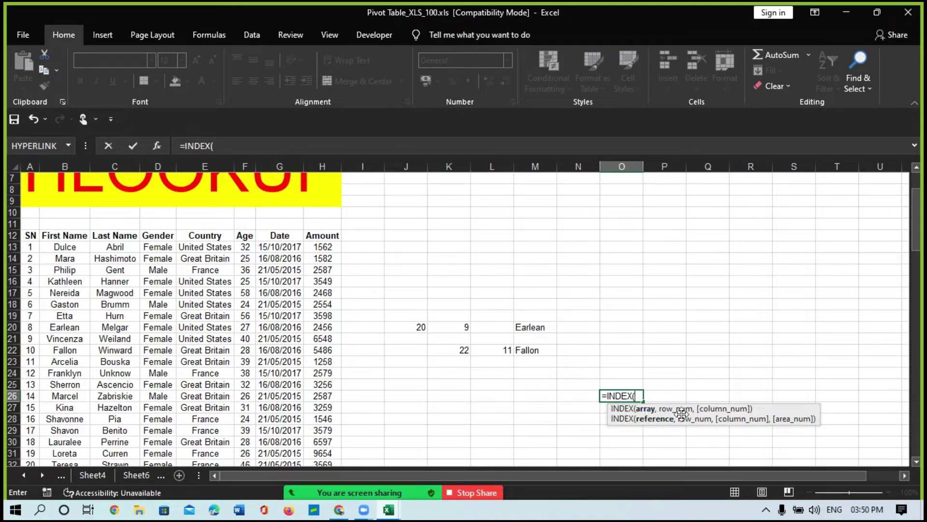
pyautogui.click(767, 510)
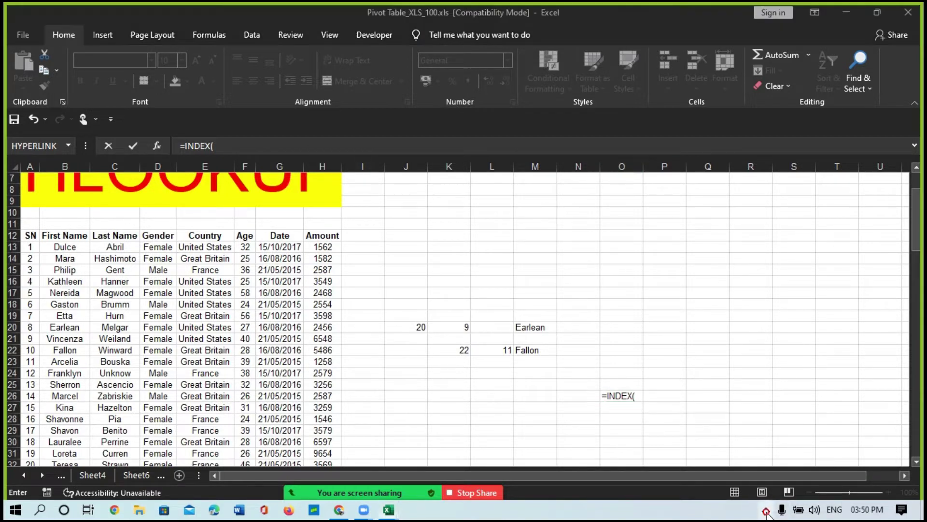
pyautogui.click(767, 511)
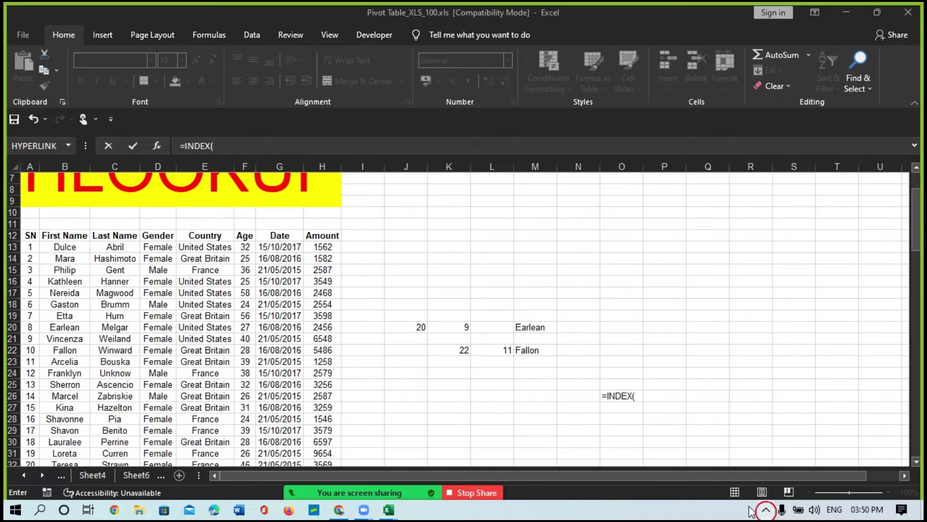
# Step: Set the INDEX array to the whole employee table, A12:H112
pyautogui.click(640, 397)
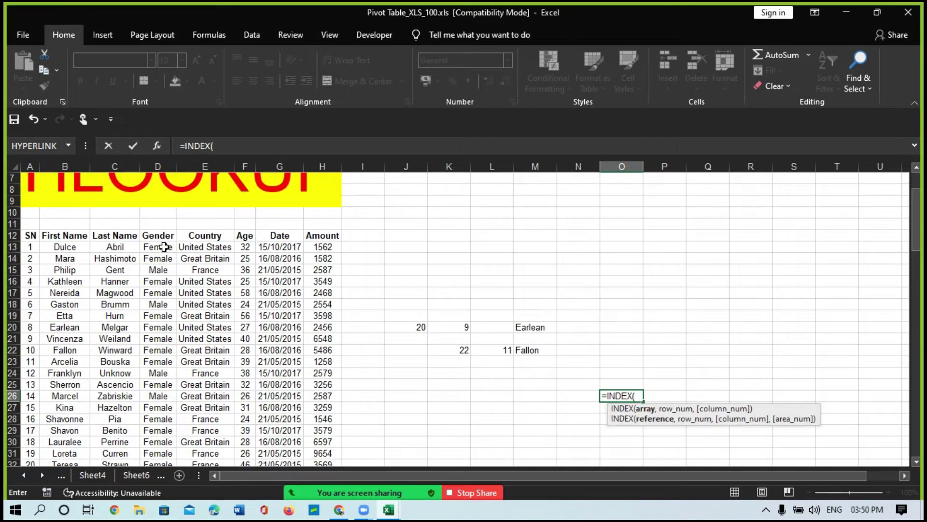
pyautogui.click(31, 236)
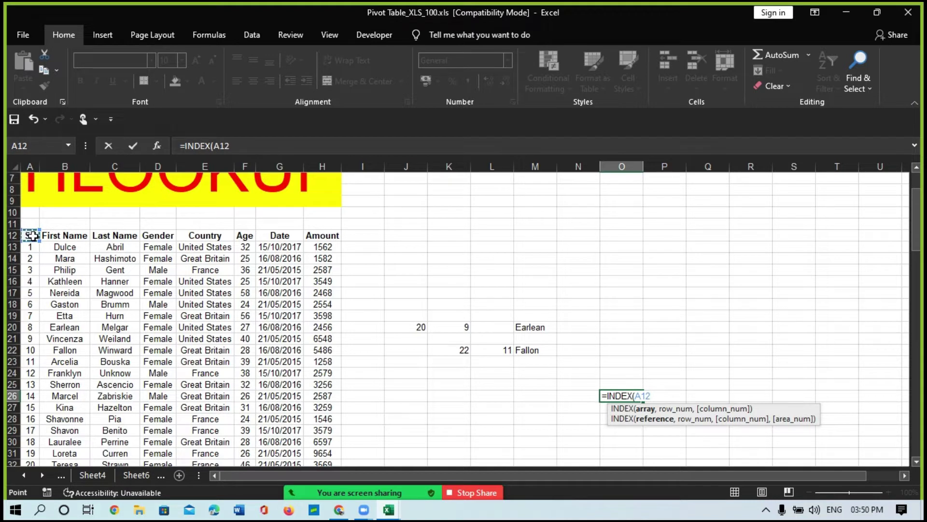
pyautogui.hotkey('shift', 'Right')
pyautogui.hotkey('shift', 'Right')
pyautogui.hotkey('shift', 'Right')
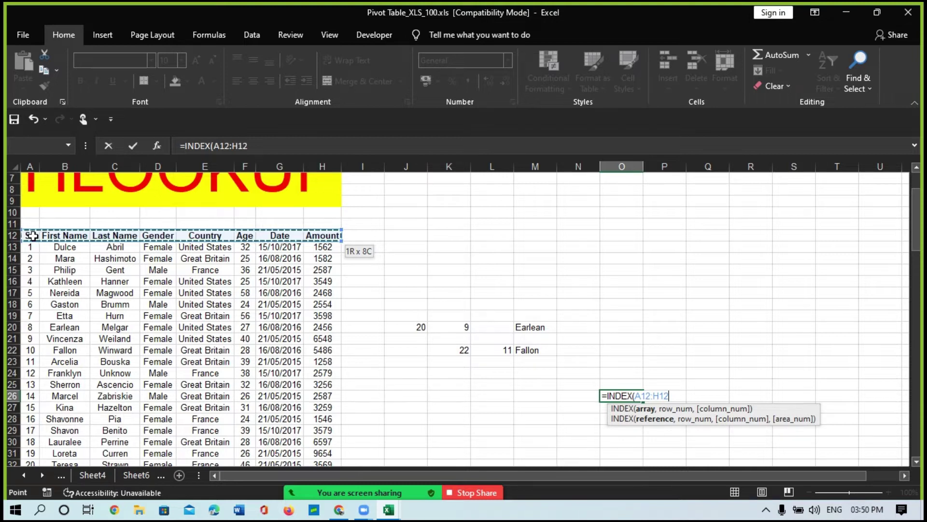
pyautogui.hotkey('ctrl', 'shift', 'Down')
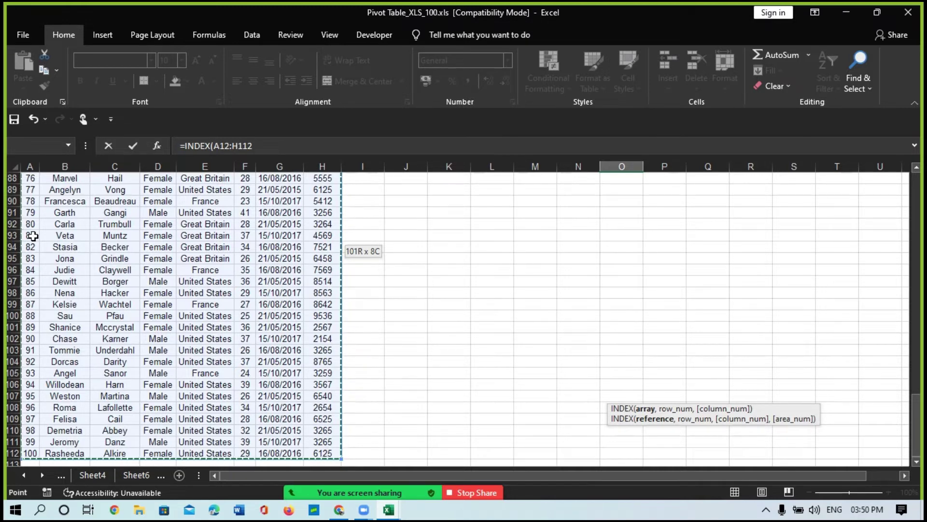
# Step: Complete O26 as =INDEX(A12:H112,1,3) so it returns 'Last Name', then recheck it
pyautogui.write(',')
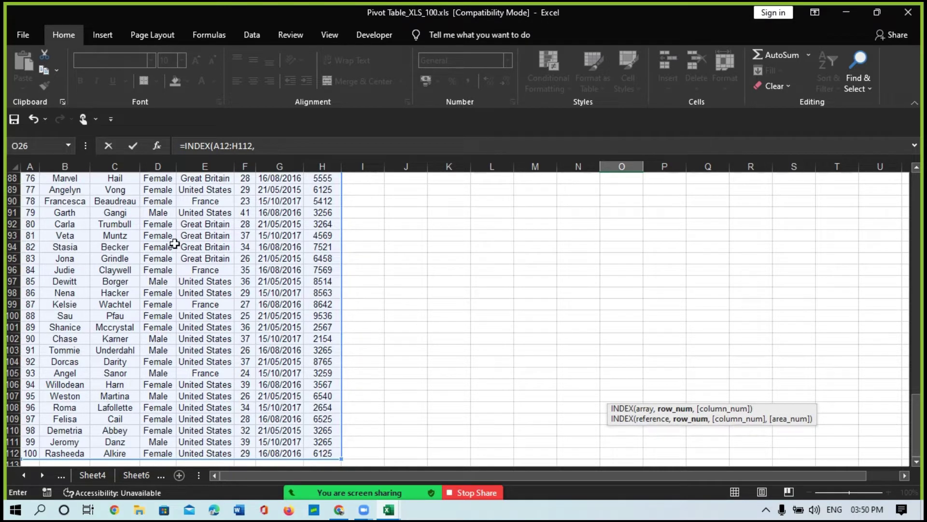
pyautogui.scroll(4, 180, 263)
pyautogui.scroll(4, 181, 265)
pyautogui.scroll(20, 180, 269)
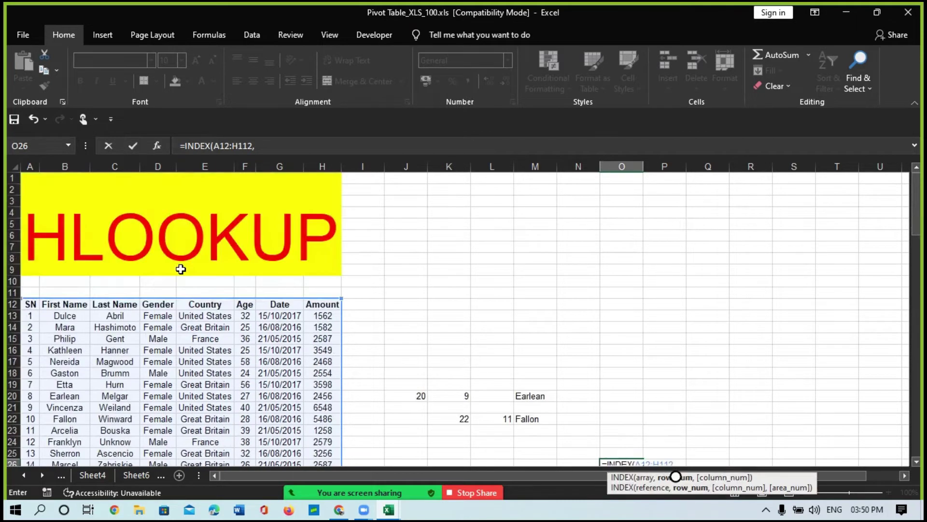
pyautogui.scroll(-2, 180, 269)
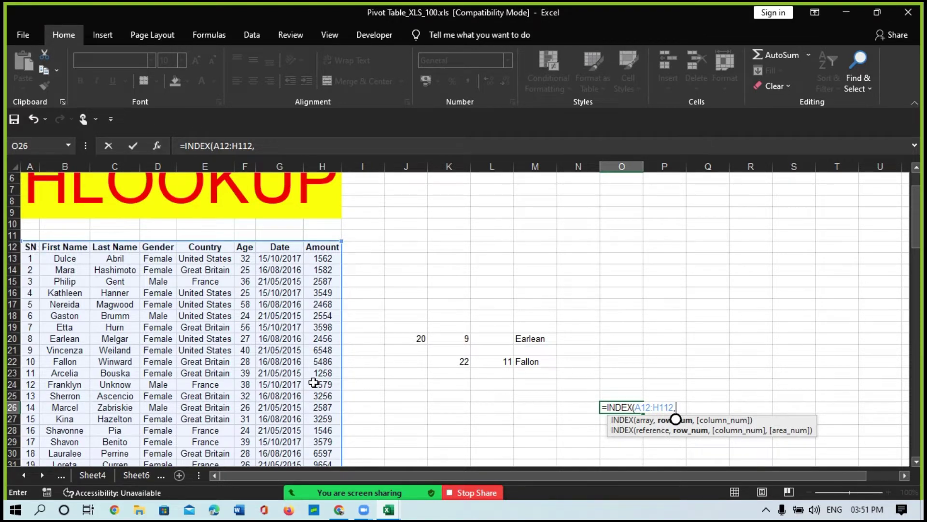
pyautogui.write('1,3')
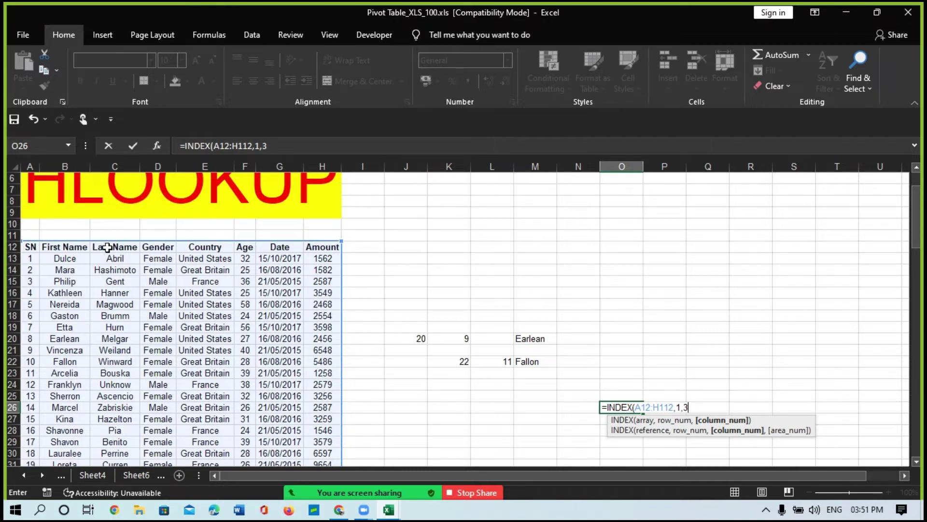
pyautogui.write(')')
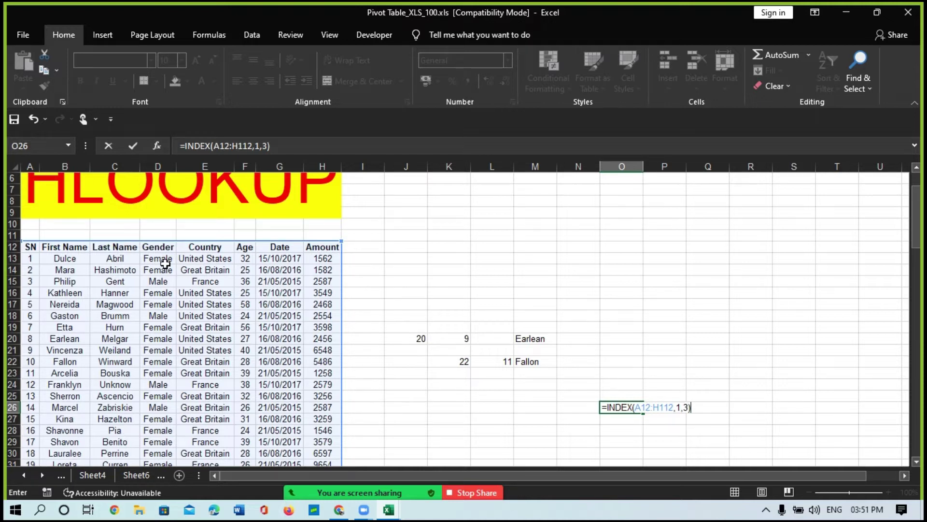
pyautogui.press('Return')
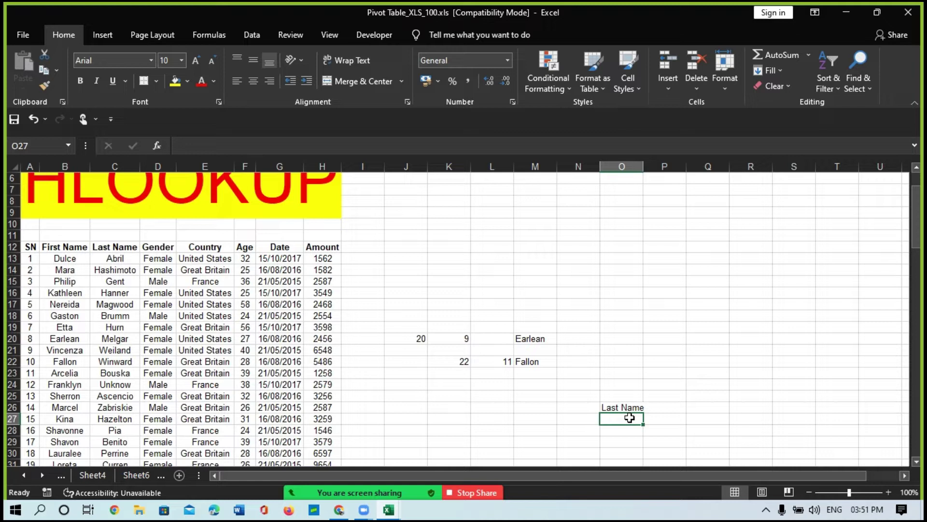
pyautogui.click(624, 407)
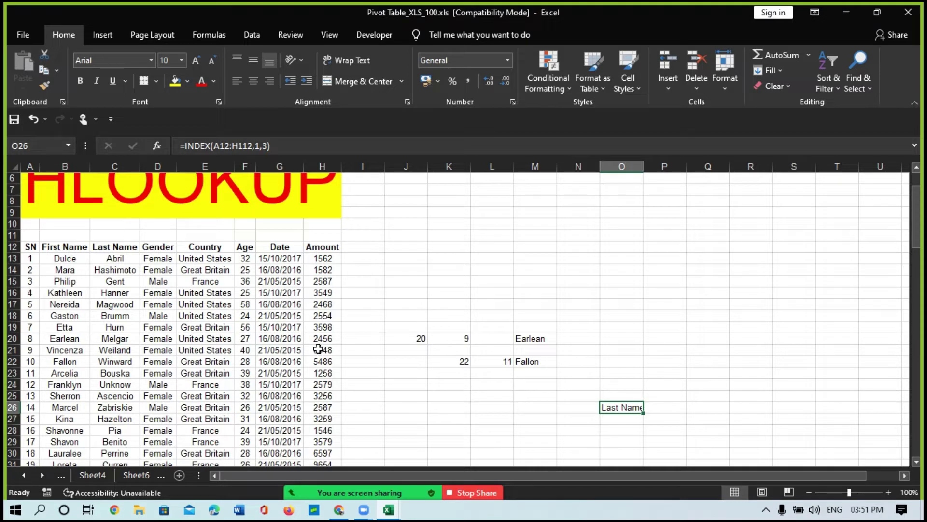
# Step: Enter =INDEX(A12:H112,3,6) in M26 to return the Age value 25
pyautogui.click(536, 407)
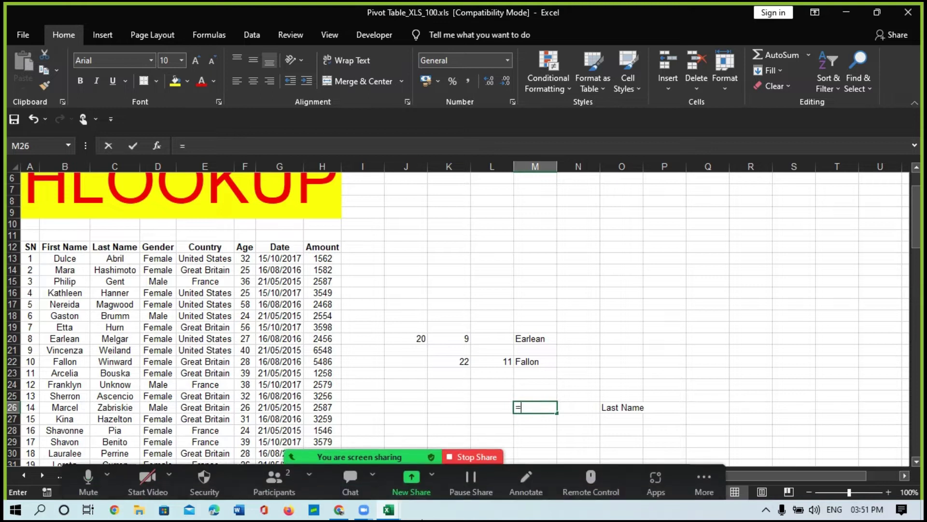
pyautogui.write('=ind')
pyautogui.press('Tab')
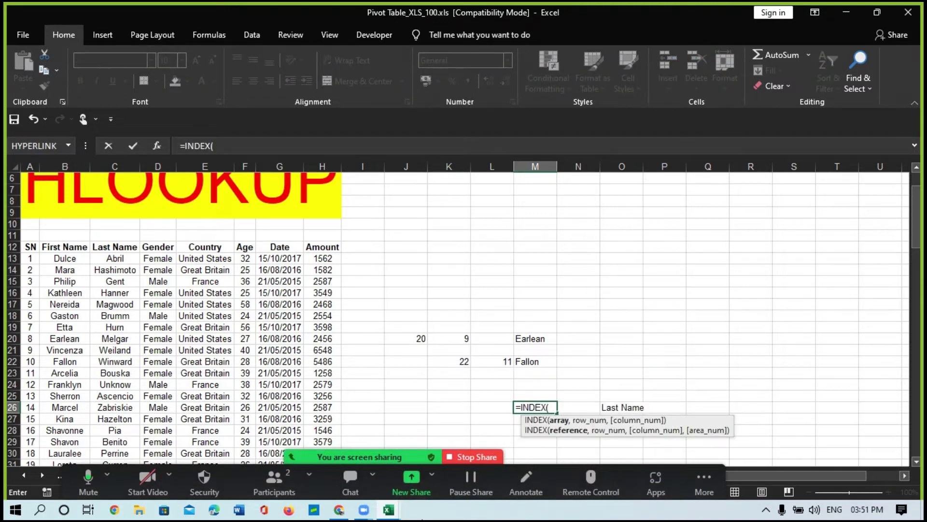
pyautogui.click(29, 245)
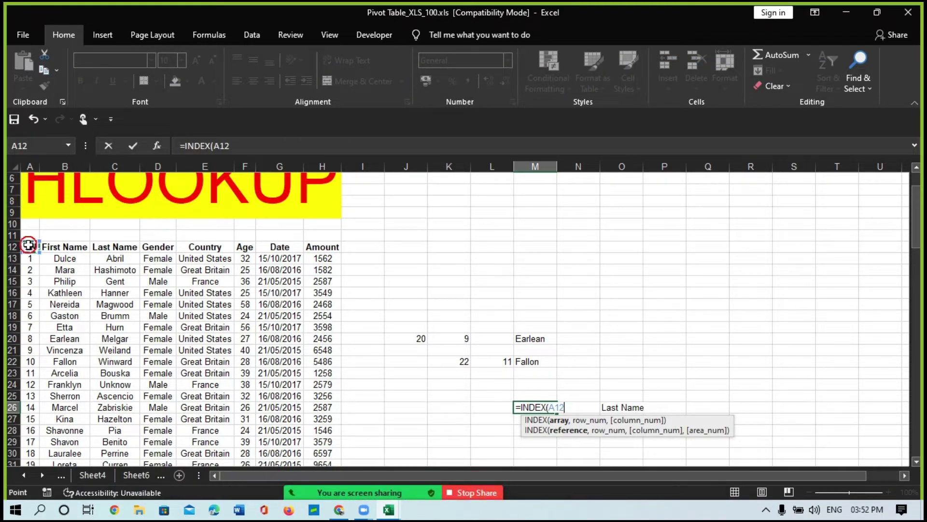
pyautogui.hotkey('ctrl', 'shift', 'Right')
pyautogui.hotkey('ctrl', 'shift', 'Down')
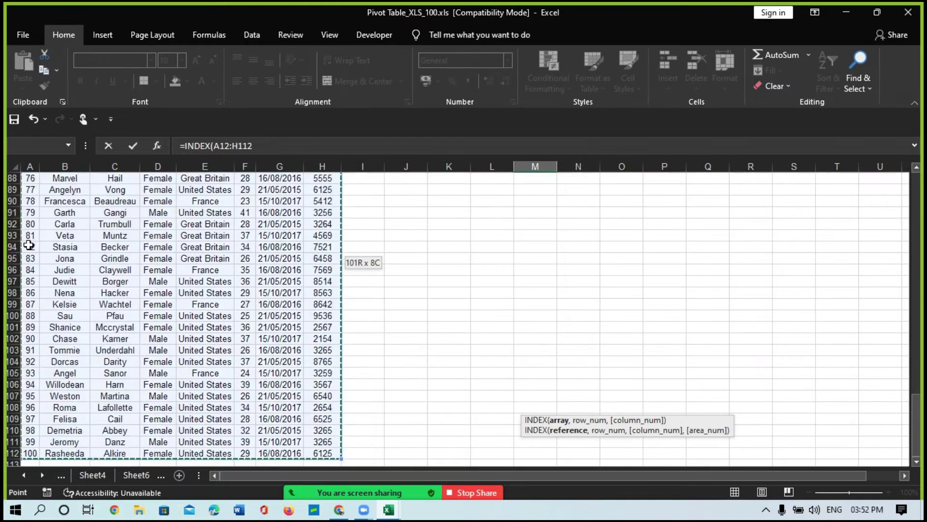
pyautogui.write(',3,6')
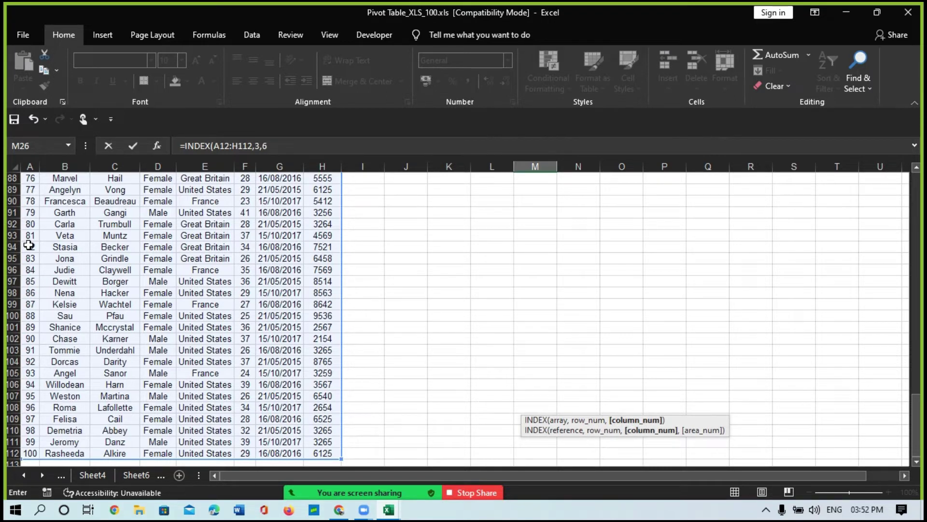
pyautogui.write(')')
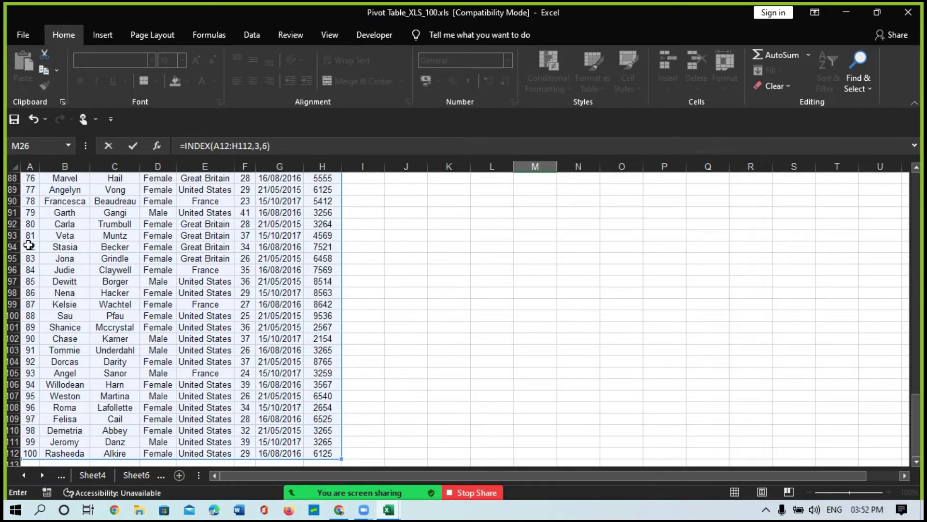
pyautogui.press('Return')
# Step: Reselect M26 to verify the formula behind the 25 result
pyautogui.scroll(2, 325, 302)
pyautogui.scroll(2, 325, 303)
pyautogui.click(535, 280)
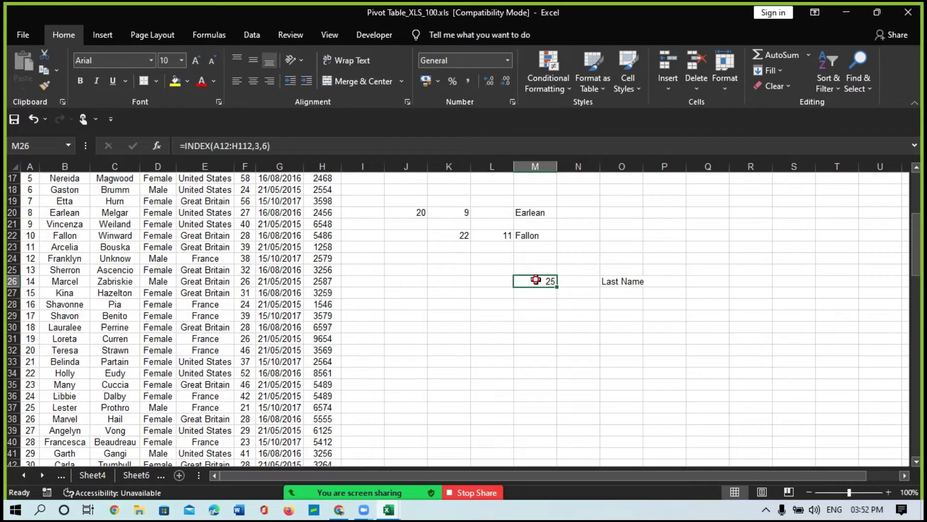
pyautogui.scroll(2, 287, 261)
pyautogui.scroll(1, 288, 261)
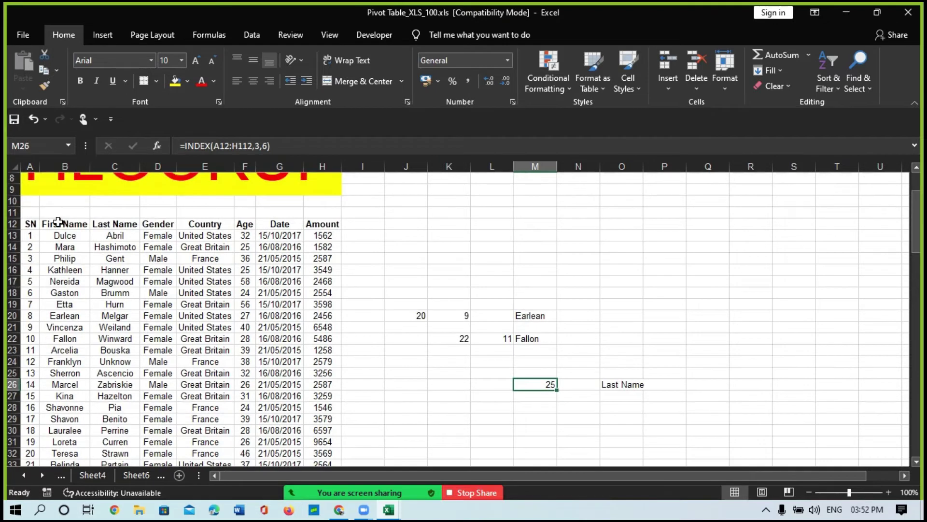
pyautogui.click(32, 226)
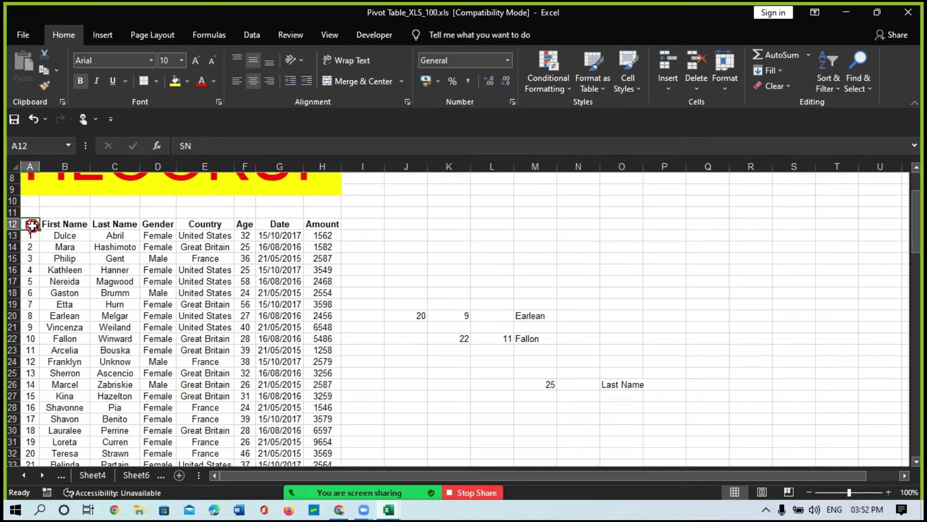
pyautogui.hotkey('shift', 'Down')
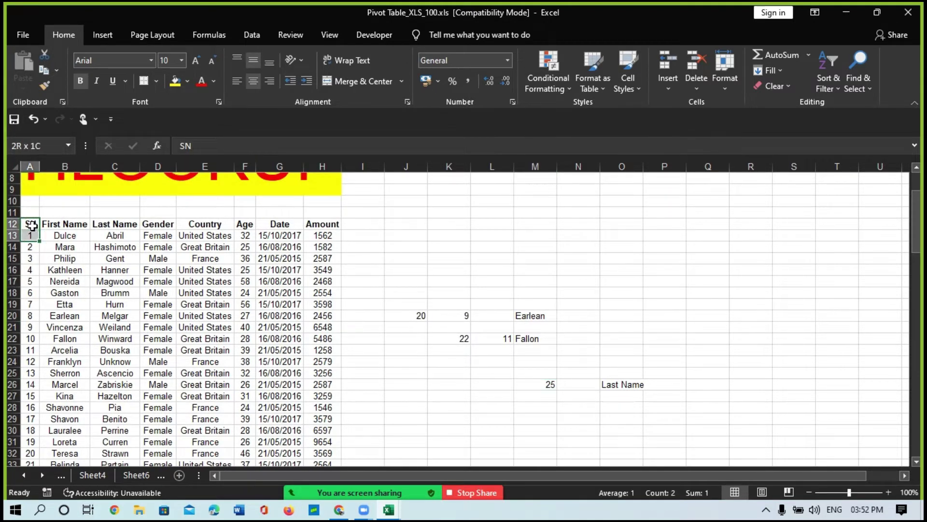
pyautogui.hotkey('shift', 'Down')
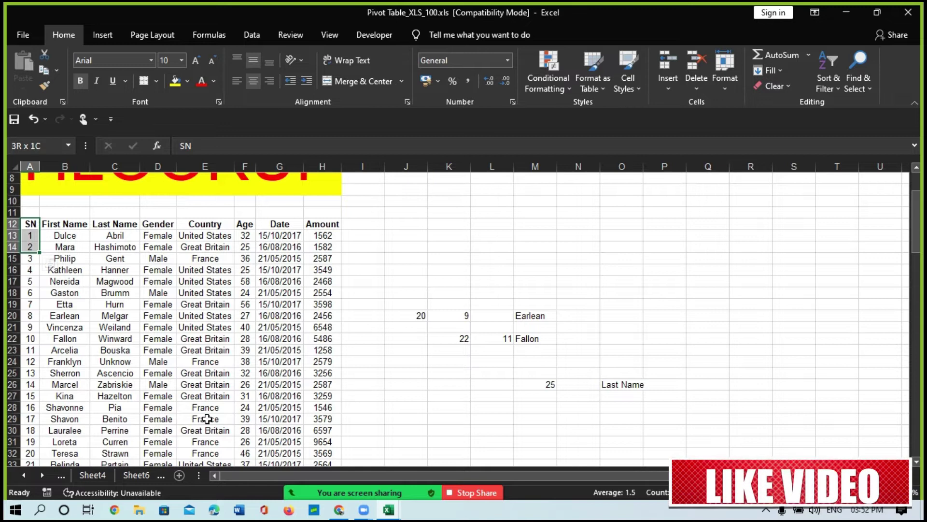
pyautogui.hotkey('shift', 'Right')
pyautogui.hotkey('shift', 'Right')
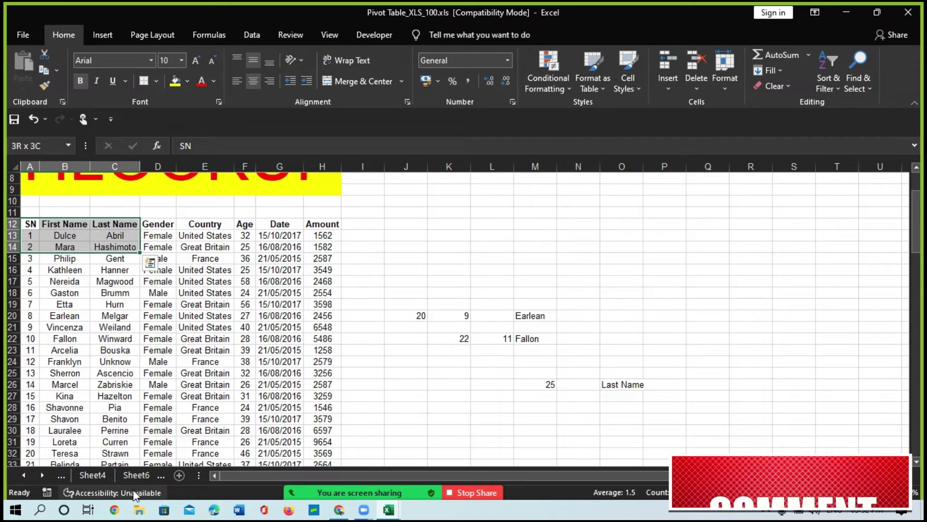
pyautogui.hotkey('shift', 'Right')
pyautogui.hotkey('shift', 'Right')
pyautogui.hotkey('shift', 'Right')
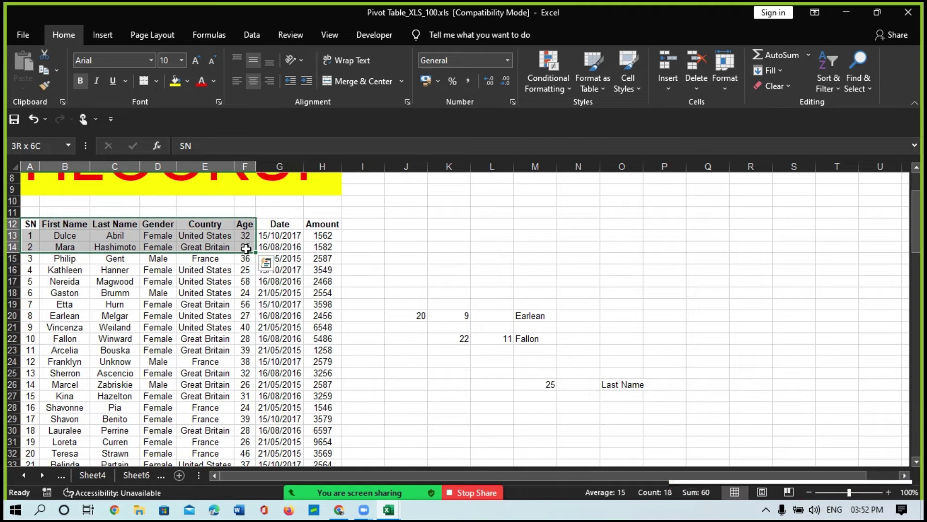
pyautogui.click(246, 247)
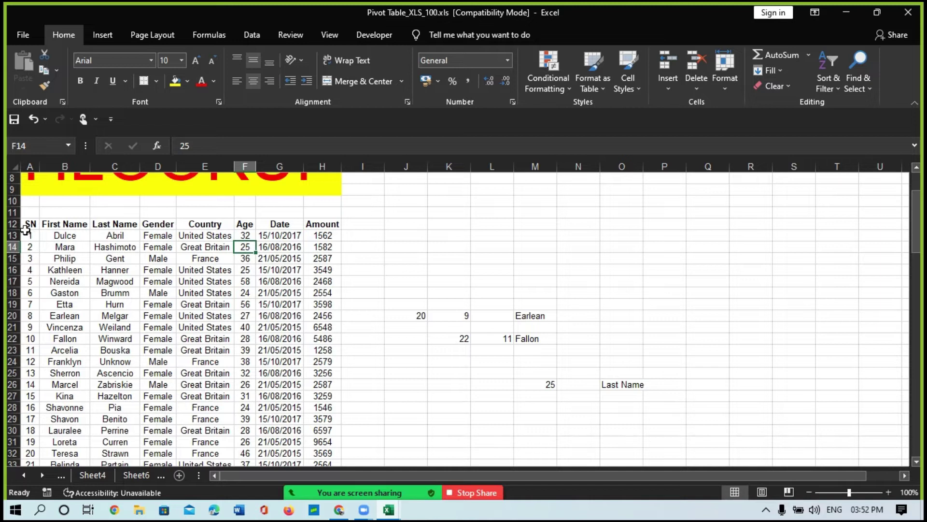
pyautogui.moveTo(30, 225); pyautogui.dragTo(63, 418)
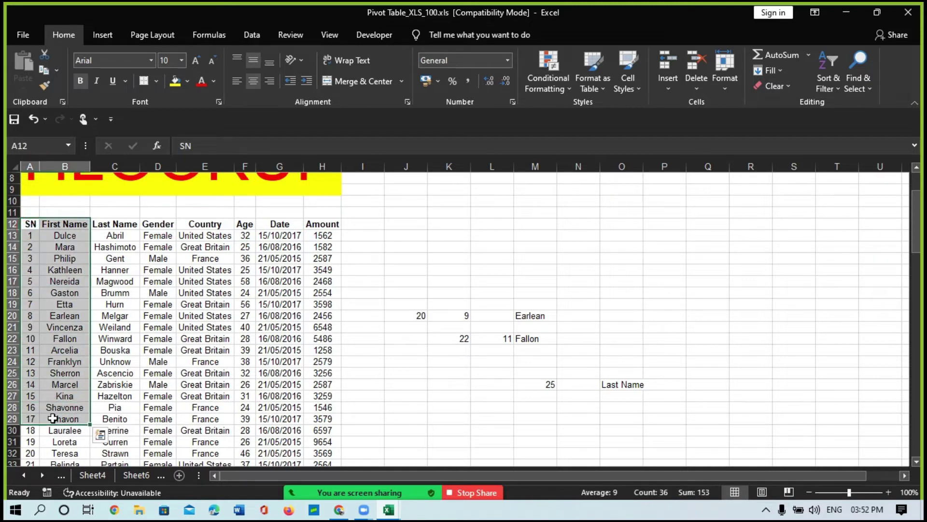
pyautogui.click(57, 227)
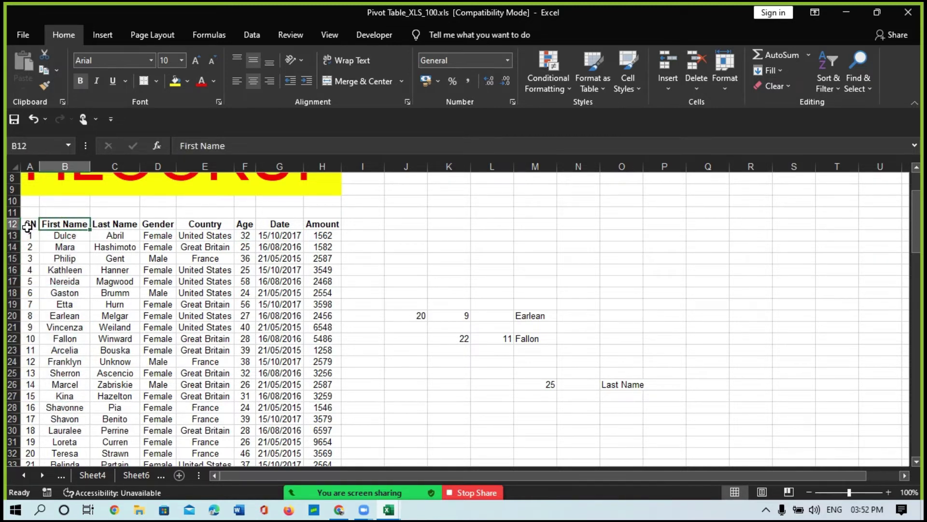
pyautogui.moveTo(29, 246)
pyautogui.mouseDown()
pyautogui.moveTo(177, 258)
pyautogui.moveTo(204, 247)
pyautogui.mouseUp()
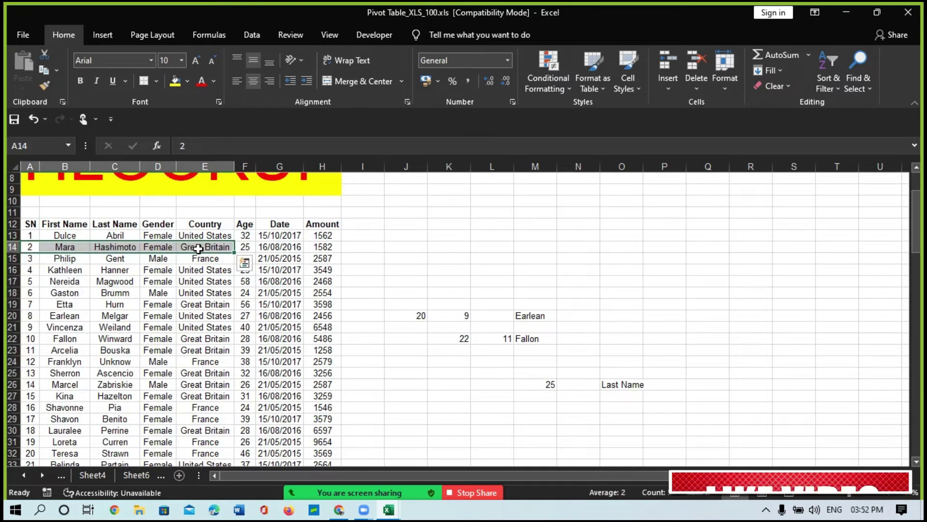
pyautogui.click(200, 342)
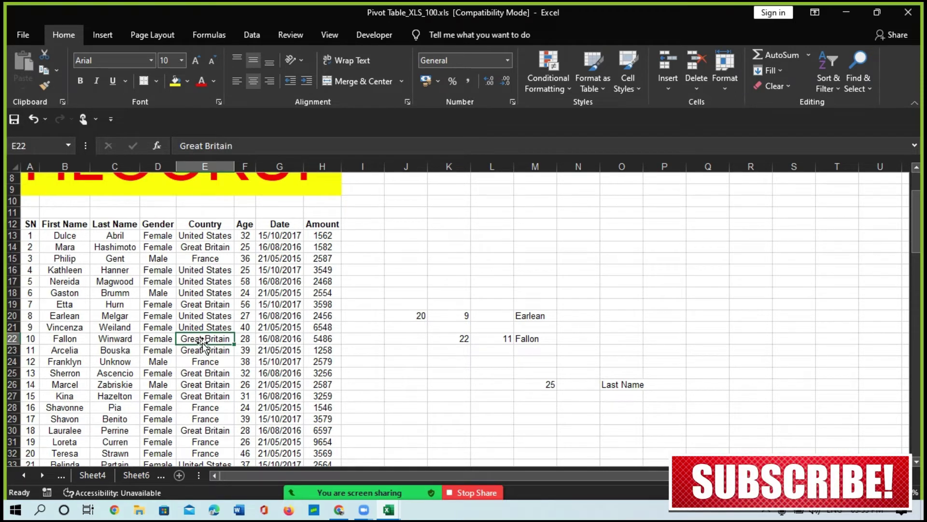
# Step: Fill cell E22 (Great Britain) yellow, then select from the SN header toward it
pyautogui.click(176, 82)
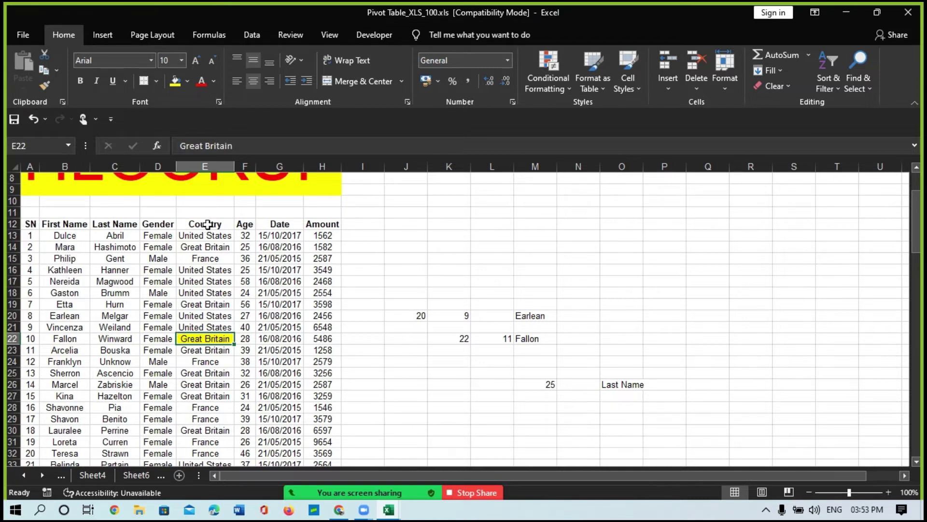
pyautogui.click(30, 224)
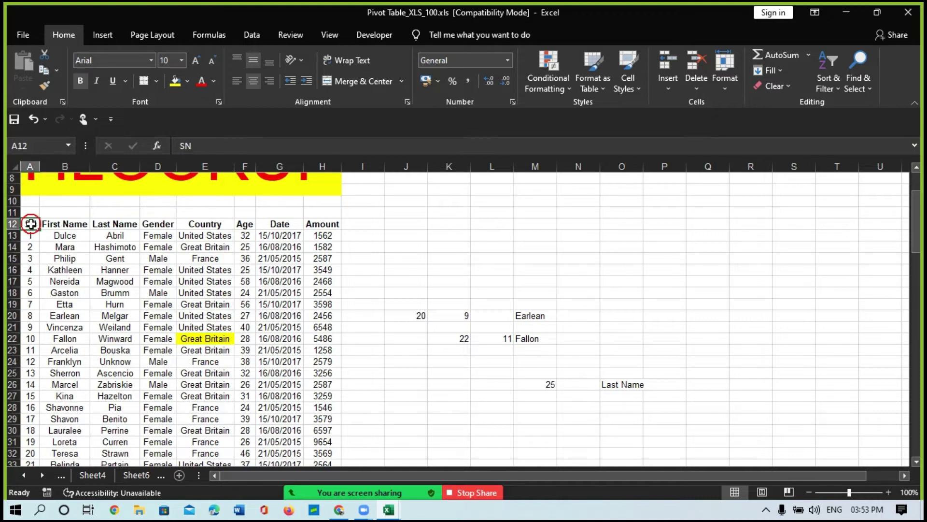
pyautogui.hotkey('shift', 'Down')
pyautogui.hotkey('shift', 'Down')
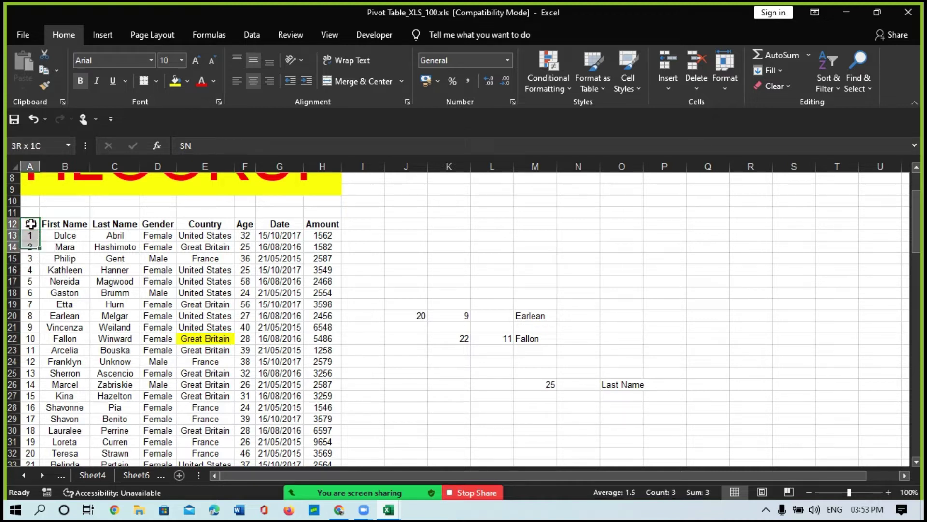
pyautogui.hotkey('shift', 'Down')
pyautogui.hotkey('shift', 'Down')
pyautogui.hotkey('shift', 'Down')
pyautogui.hotkey('shift', 'Down')
pyautogui.hotkey('shift', 'Down')
pyautogui.hotkey('shift', 'Down')
pyautogui.hotkey('shift', 'Down')
pyautogui.hotkey('shift', 'Down')
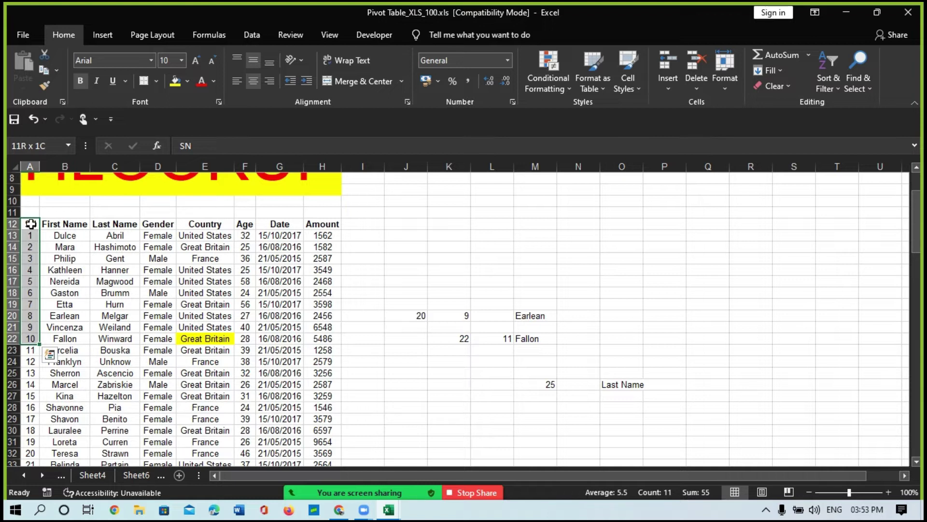
pyautogui.hotkey('shift', 'Right')
pyautogui.hotkey('shift', 'Right')
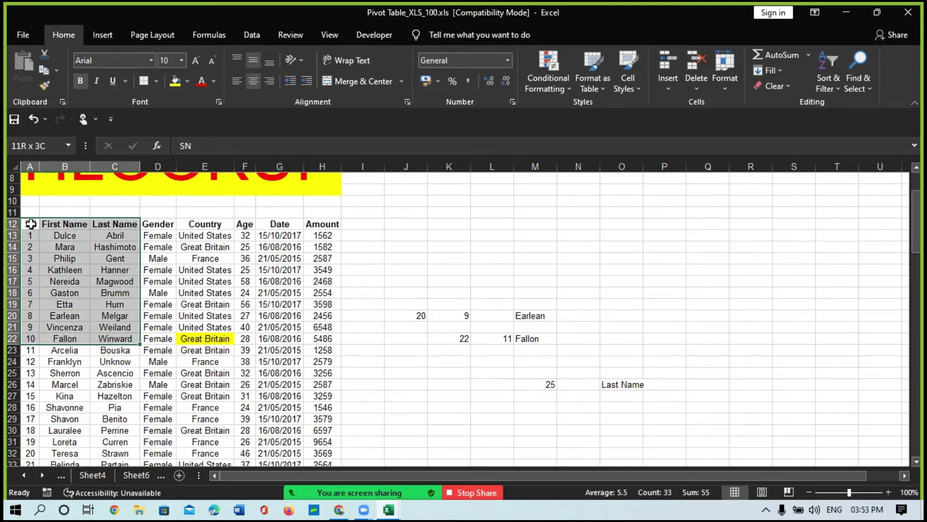
pyautogui.hotkey('shift', 'Right')
pyautogui.hotkey('shift', 'Right')
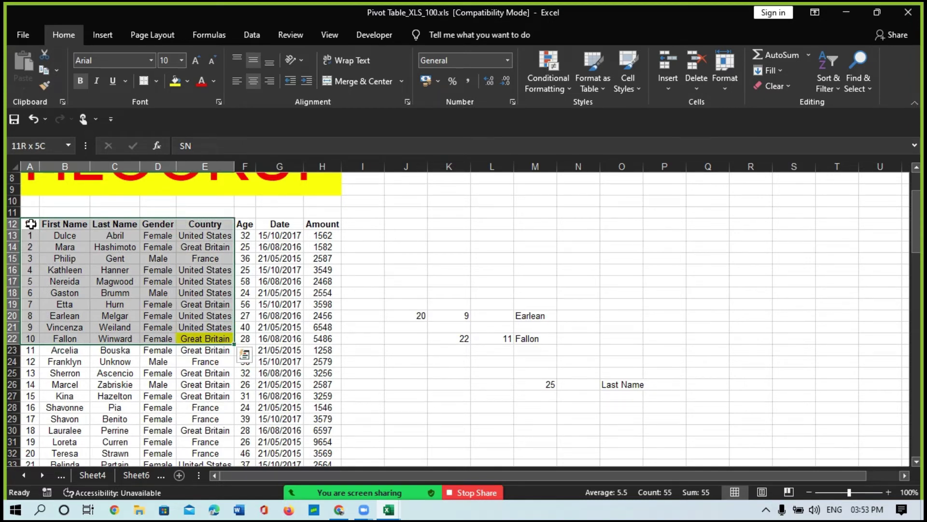
# Step: Enter =INDEX(A12:H112,11,5) in K26 to return 'Great Britain', then recheck the formula
pyautogui.click(444, 384)
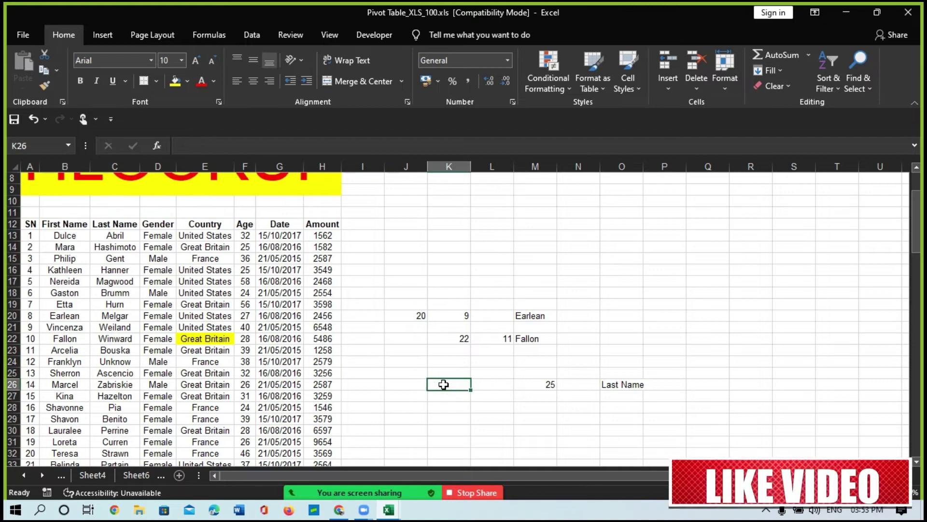
pyautogui.write('=inde')
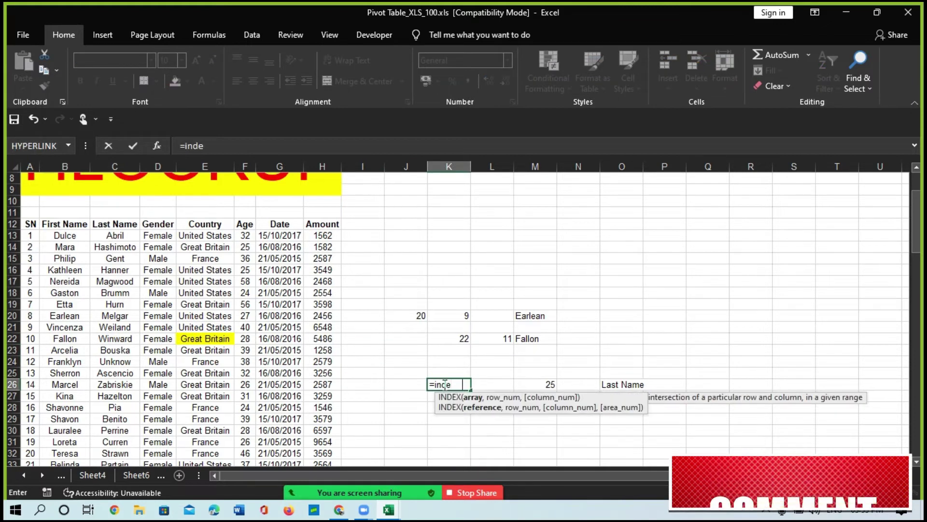
pyautogui.press('Tab')
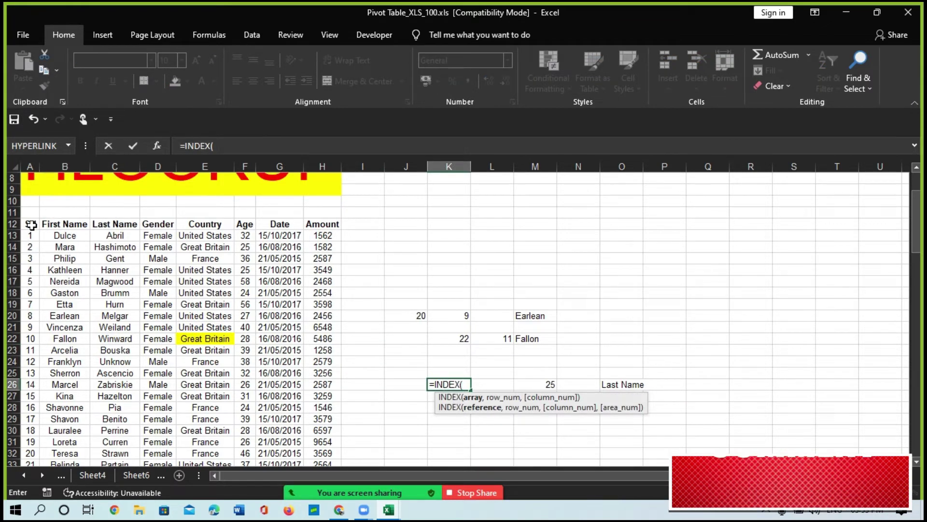
pyautogui.click(30, 225)
pyautogui.hotkey('ctrl', 'shift', 'Right')
pyautogui.hotkey('ctrl', 'shift', 'Down')
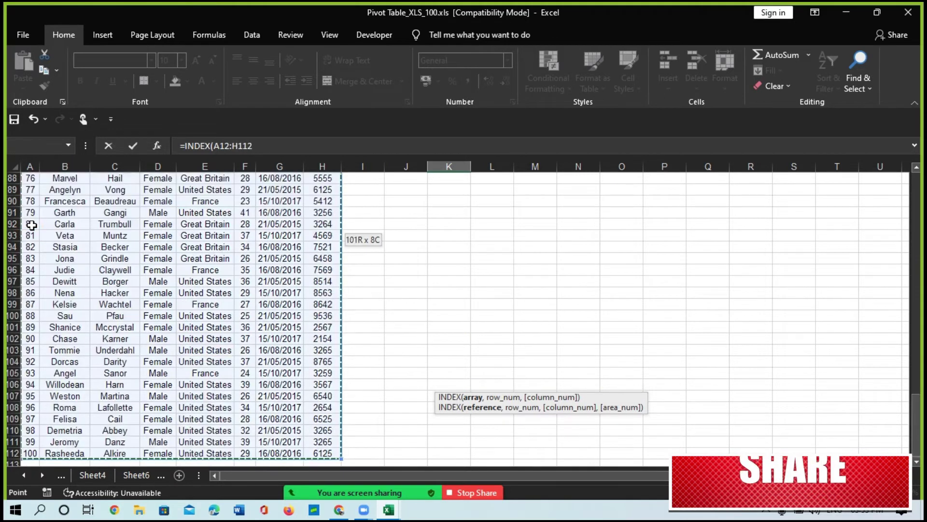
pyautogui.write(',1')
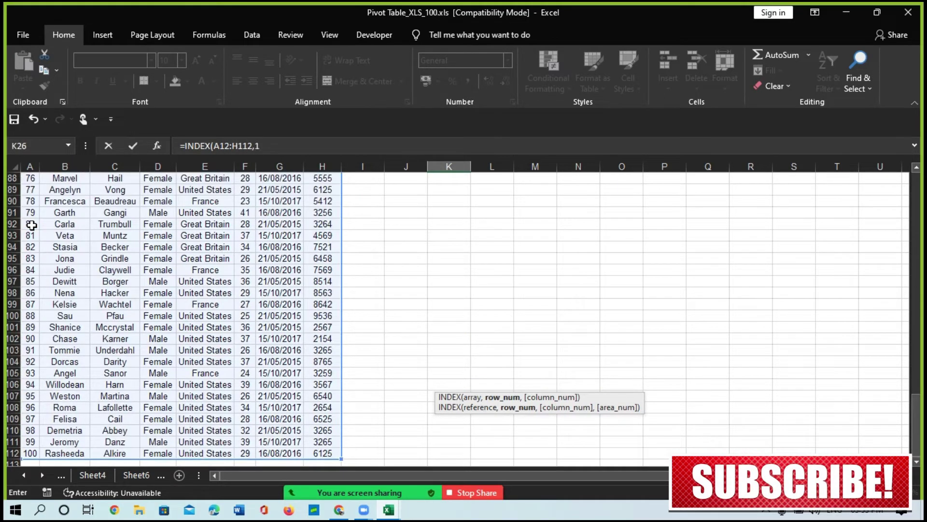
pyautogui.write('1,5')
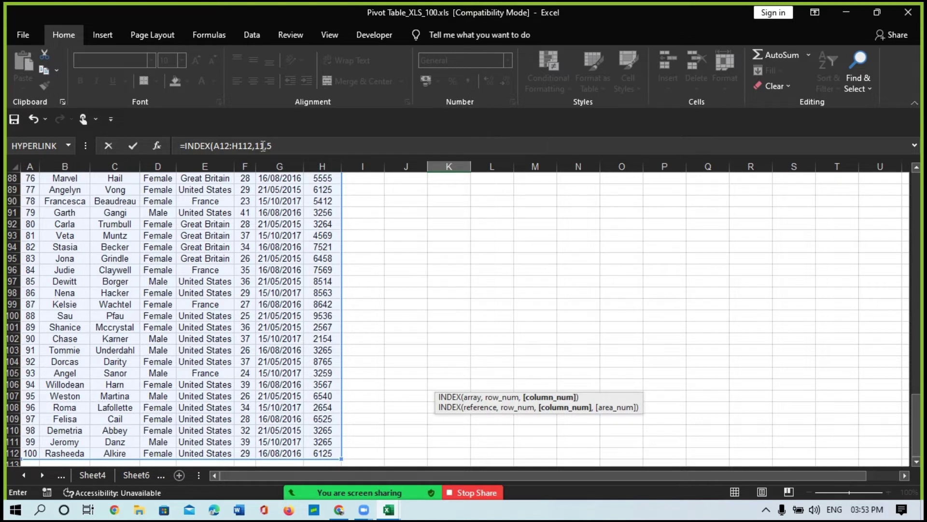
pyautogui.write(')')
pyautogui.press('Escape')
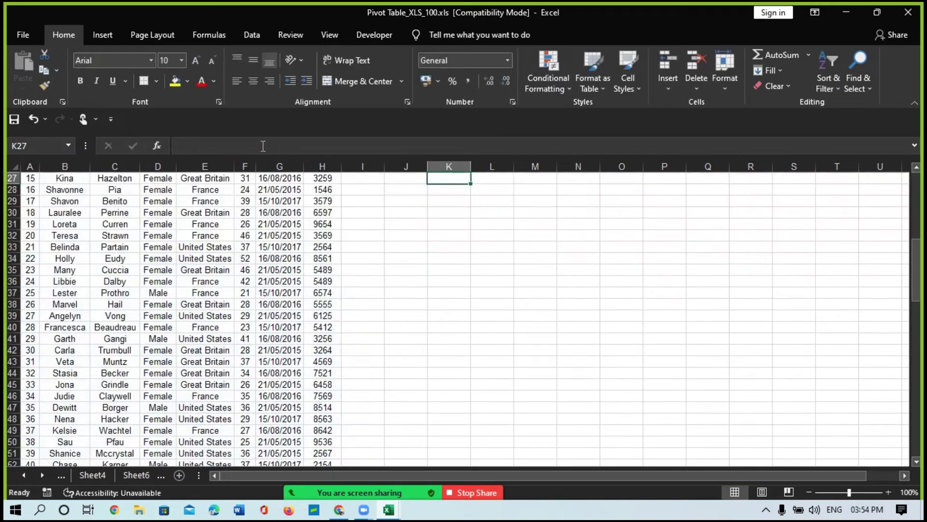
pyautogui.scroll(1, 503, 276)
pyautogui.scroll(2, 503, 276)
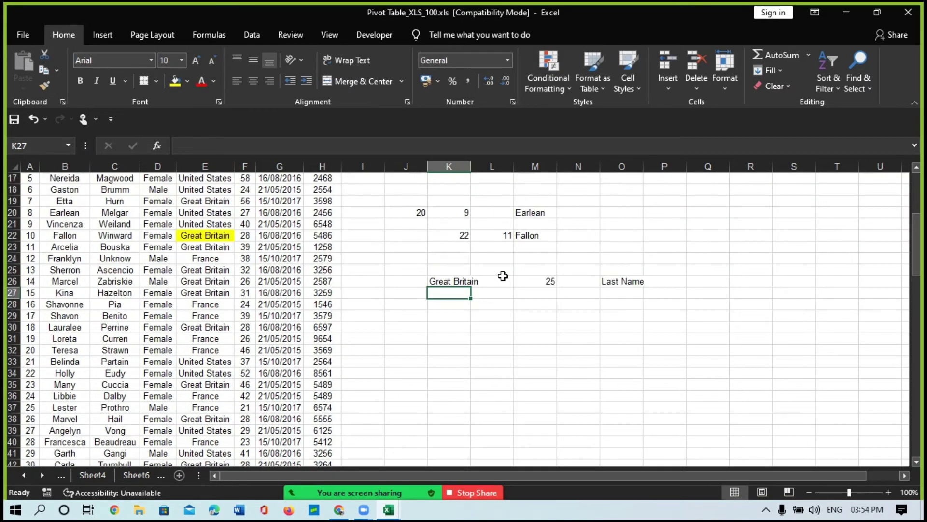
pyautogui.click(444, 284)
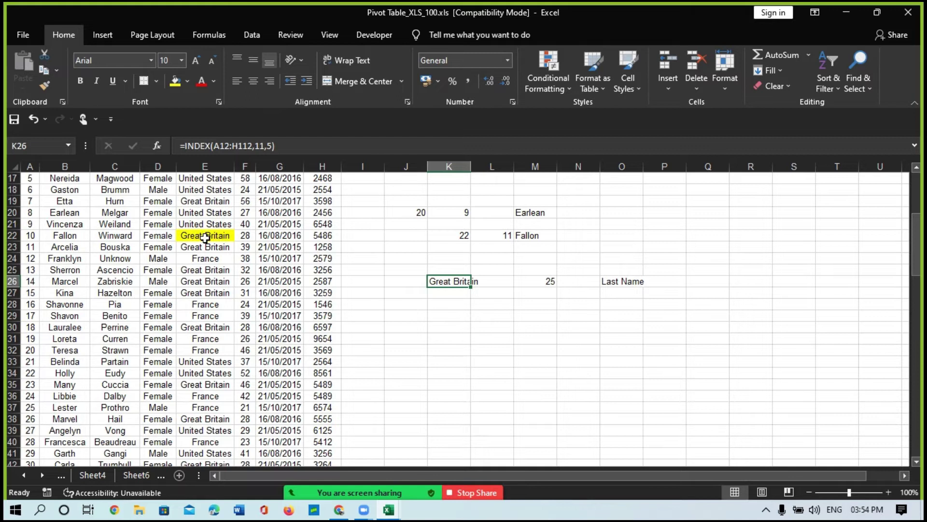
# Step: Scroll up to the top of the employee table
pyautogui.scroll(3, 205, 237)
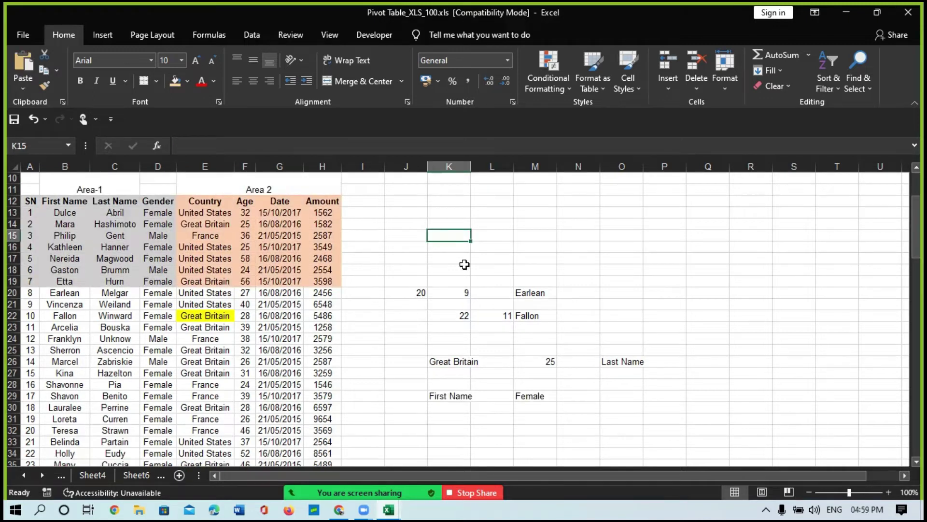
# Step: Start an INDEX in K15 whose reference holds areas A12:D19 and E12:H19
pyautogui.write('=')
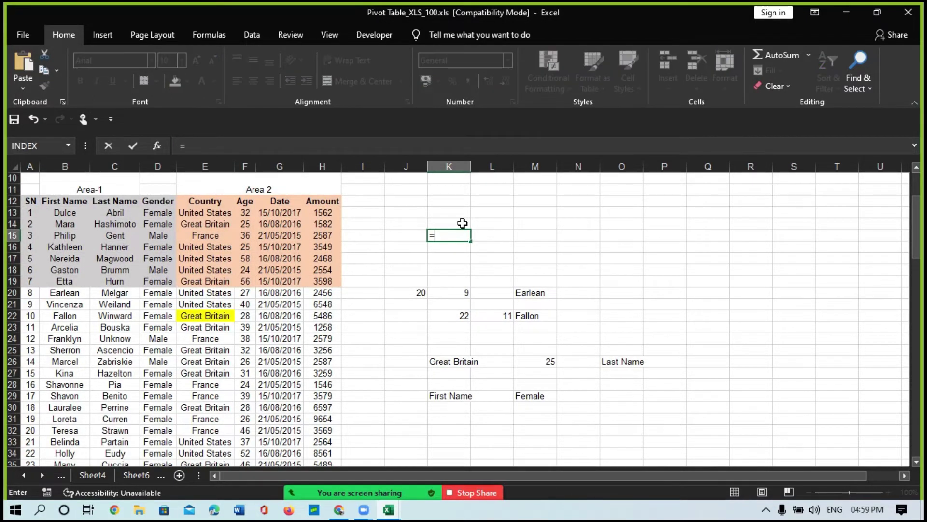
pyautogui.write('in')
pyautogui.press('Tab')
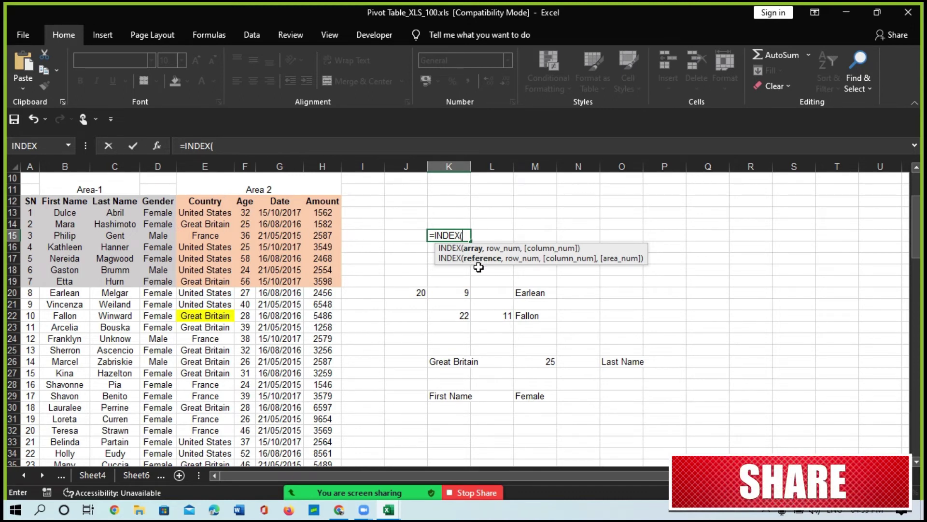
pyautogui.press('Down')
pyautogui.press('Up')
pyautogui.press('BackSpace')
pyautogui.press('BackSpace')
pyautogui.press('BackSpace')
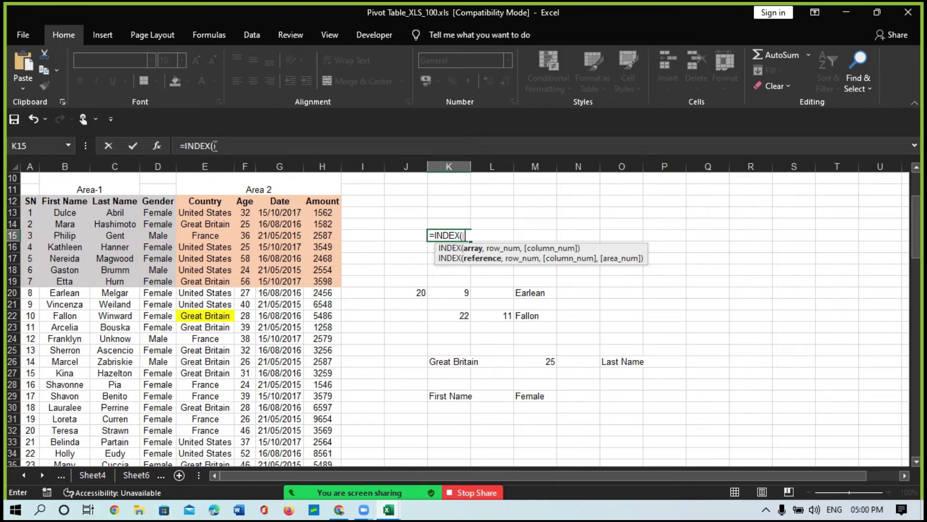
pyautogui.moveTo(28, 200); pyautogui.dragTo(174, 285)
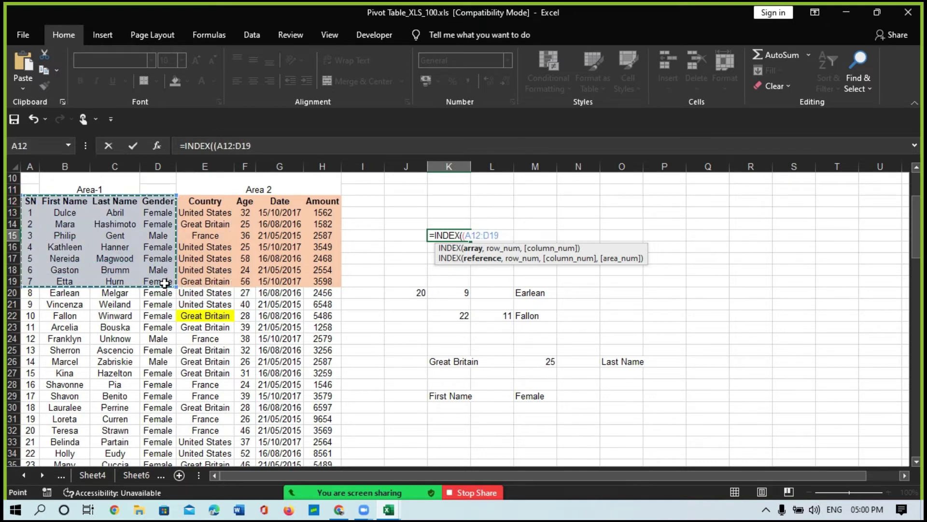
pyautogui.write(',')
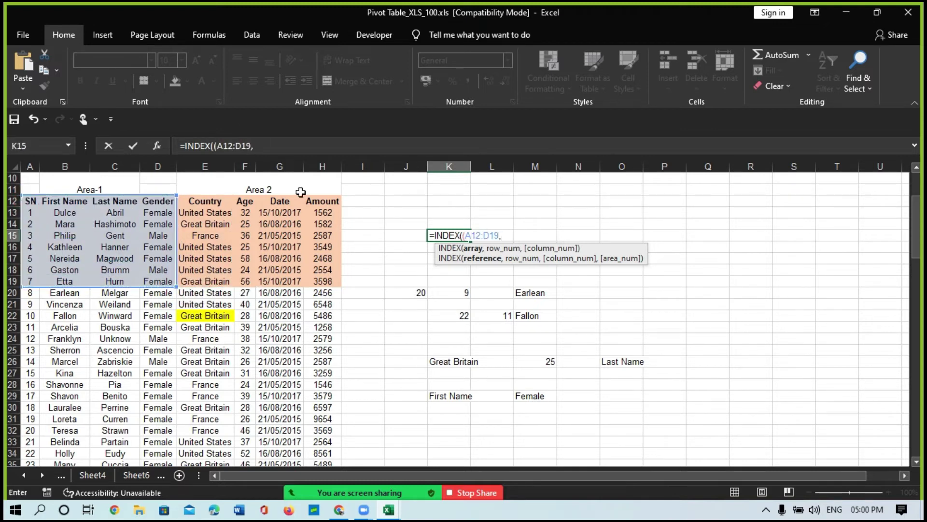
pyautogui.moveTo(186, 199); pyautogui.dragTo(313, 276)
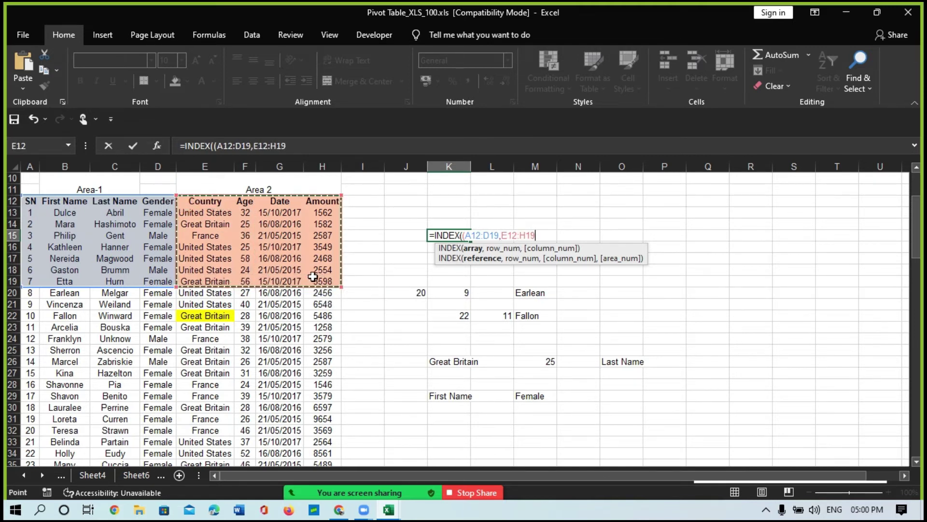
# Step: Finish it as =INDEX((A12:D19,E12:H19),1,1,2) so K15 returns 'Country'
pyautogui.click(288, 145)
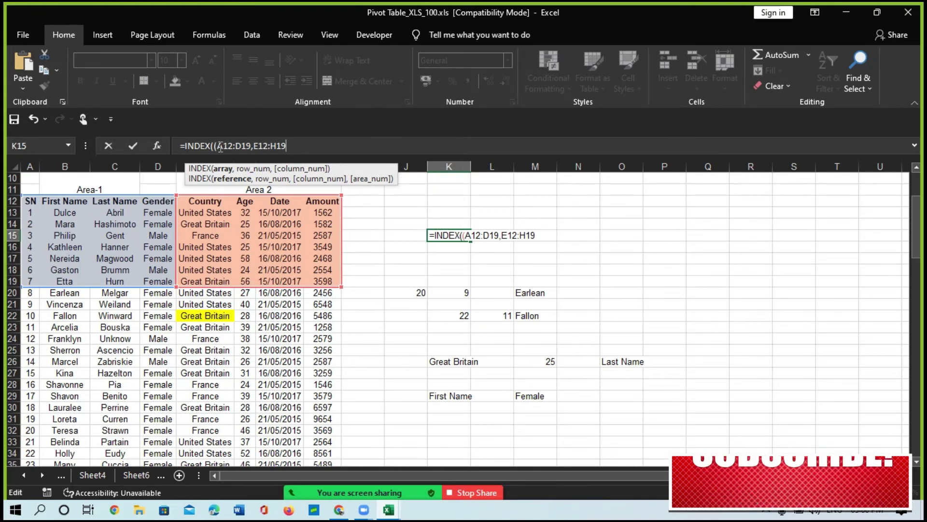
pyautogui.write(')')
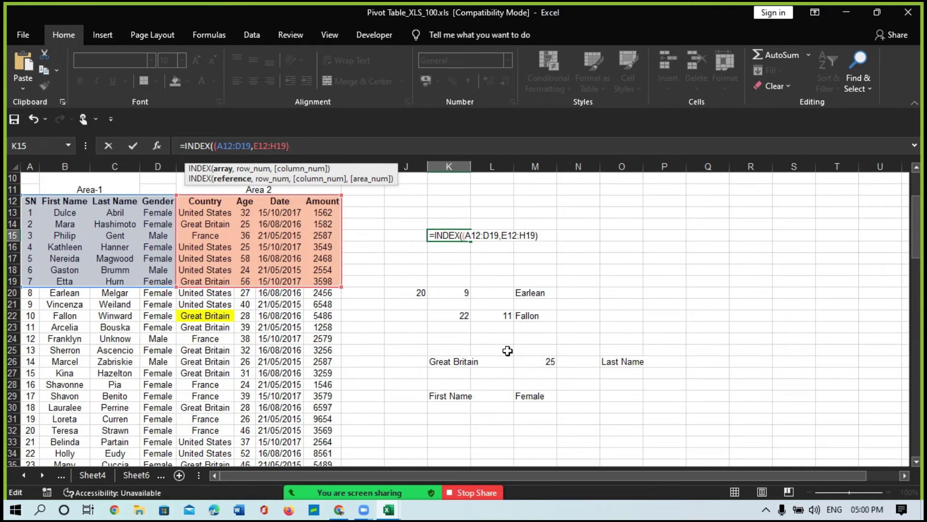
pyautogui.write(',')
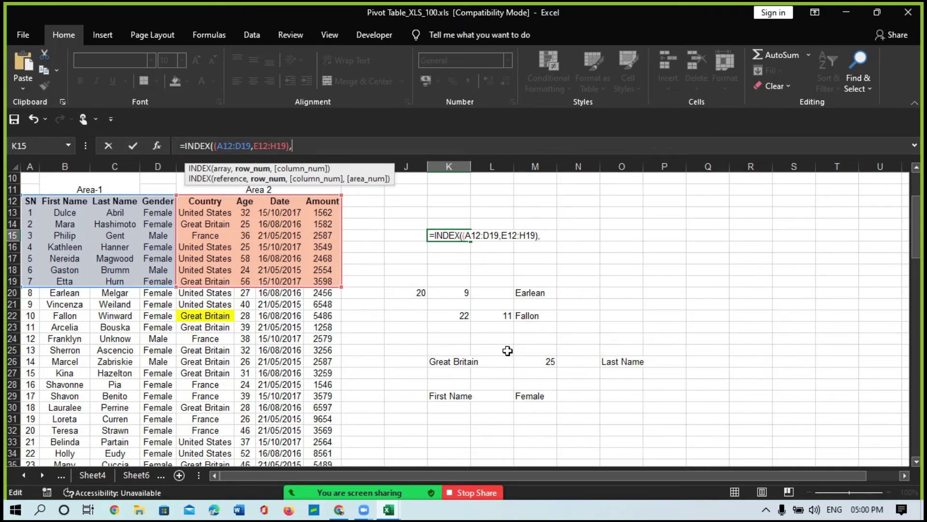
pyautogui.write('1,1')
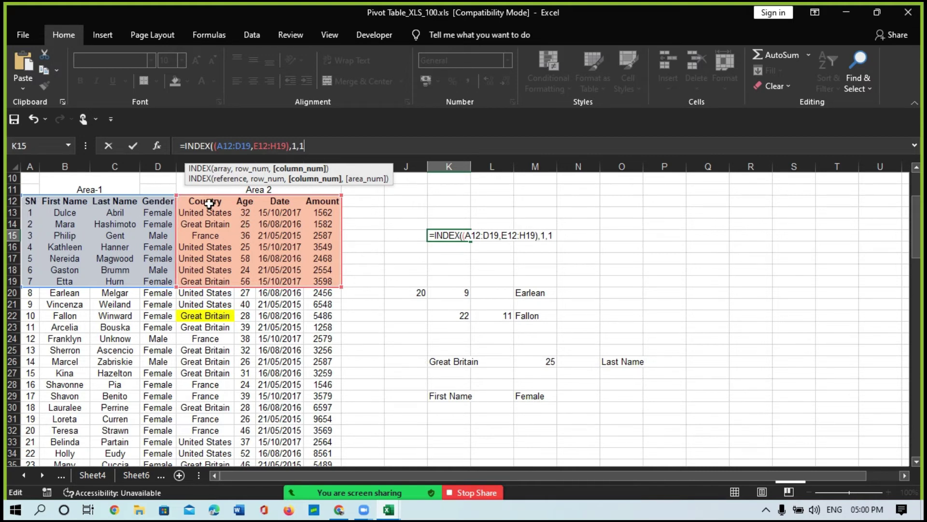
pyautogui.write(',')
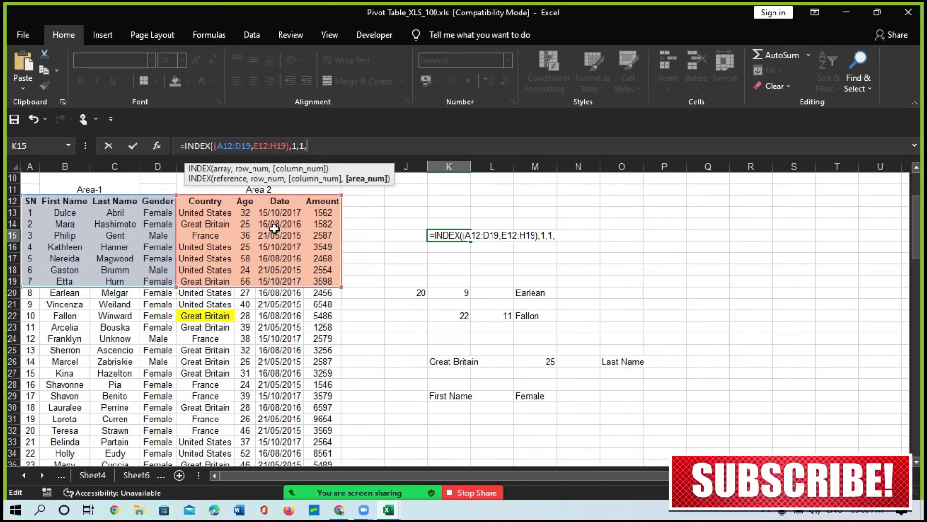
pyautogui.write('2)')
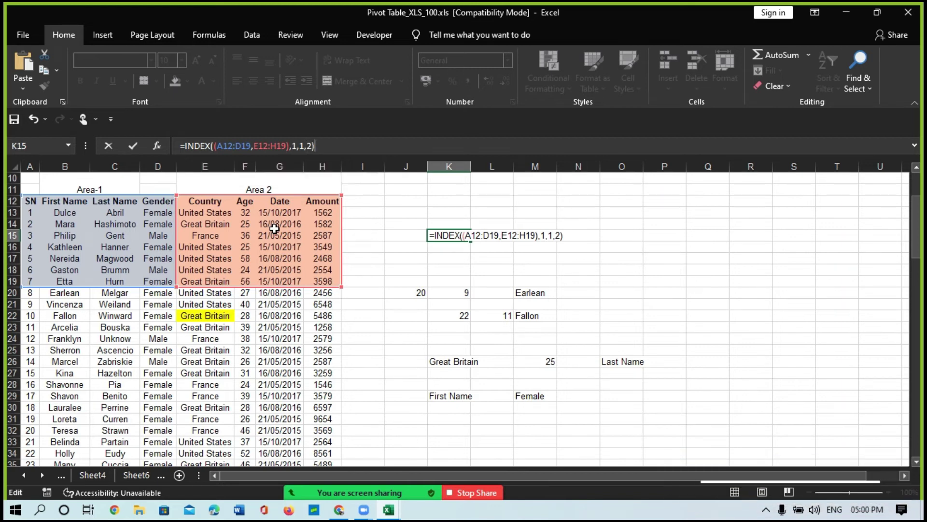
pyautogui.press('Return')
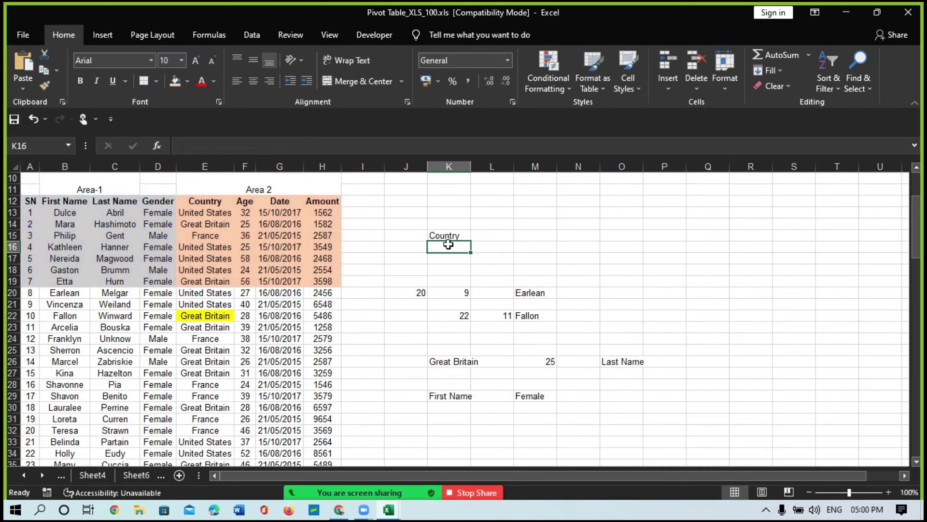
# Step: Drop the area number from K15's INDEX so it returns 'SN' from area 1
pyautogui.click(445, 238)
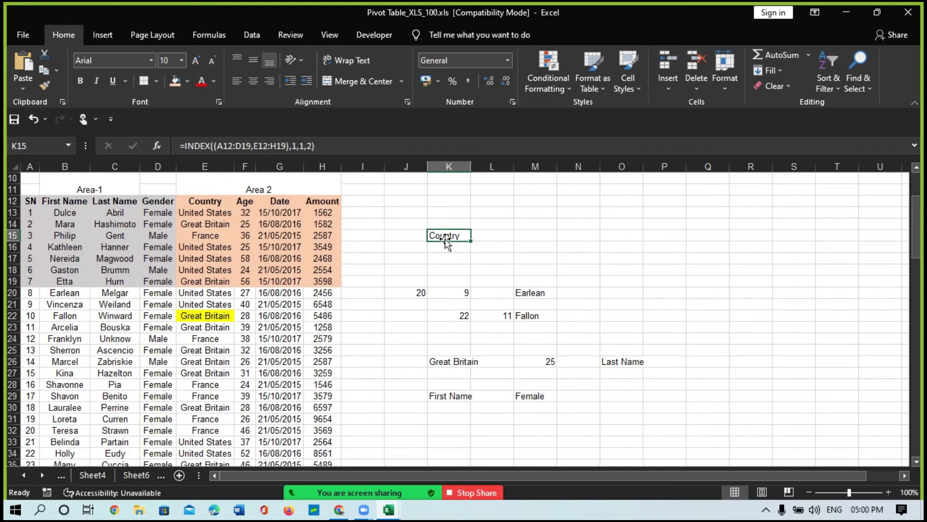
pyautogui.click(312, 146)
pyautogui.press('BackSpace')
pyautogui.write('1')
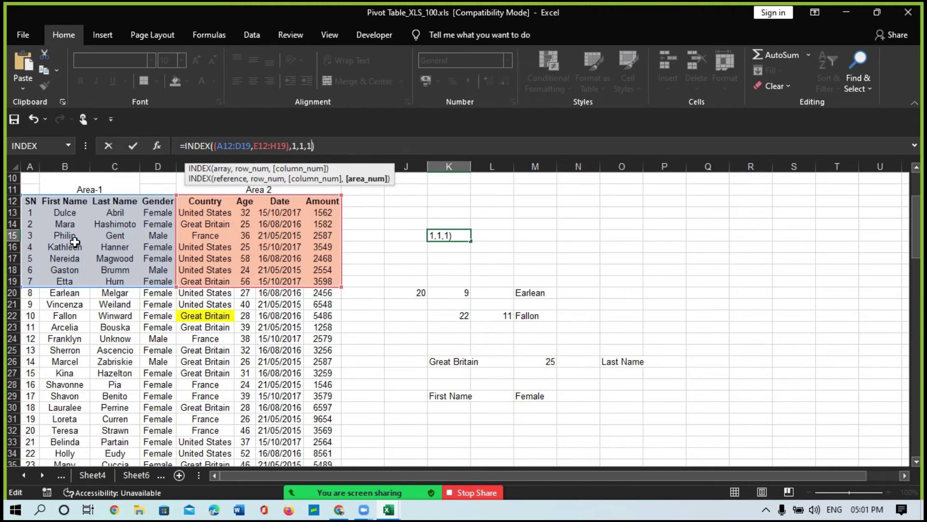
pyautogui.press('Return')
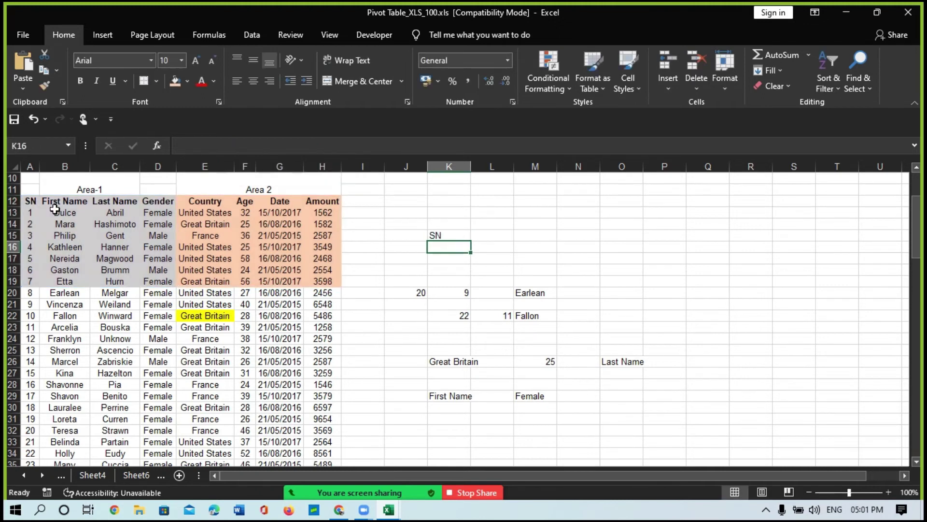
# Step: Change K15's INDEX to row 3, column 2, returning 'Mara'
pyautogui.press('Up')
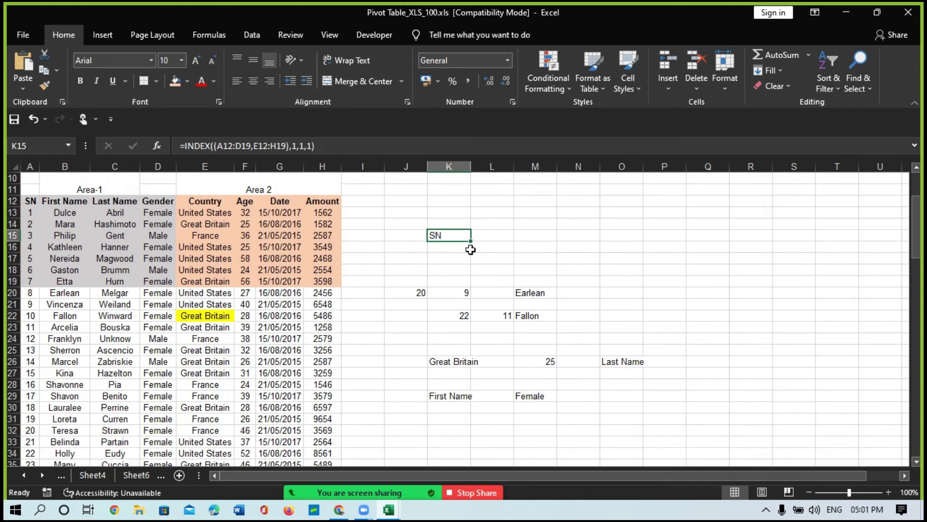
pyautogui.click(296, 146)
pyautogui.press('Delete')
pyautogui.press('Delete')
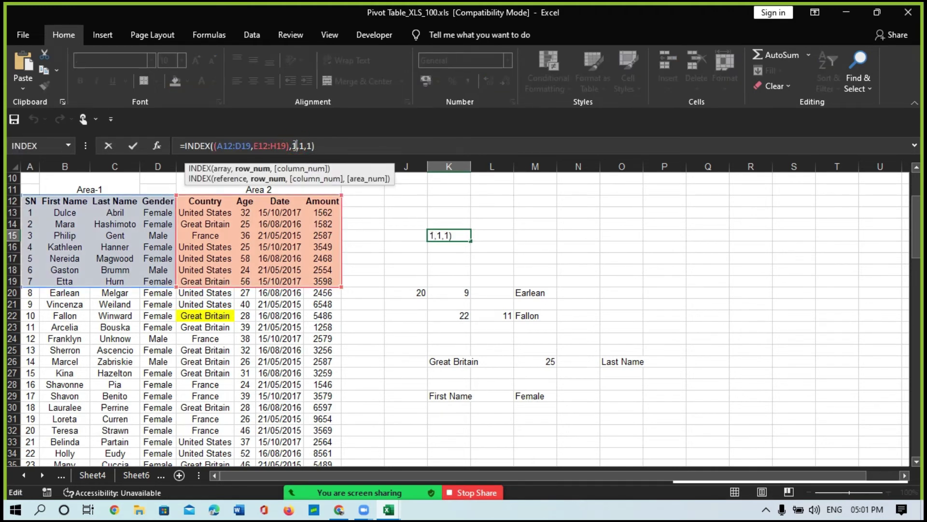
pyautogui.write('3,')
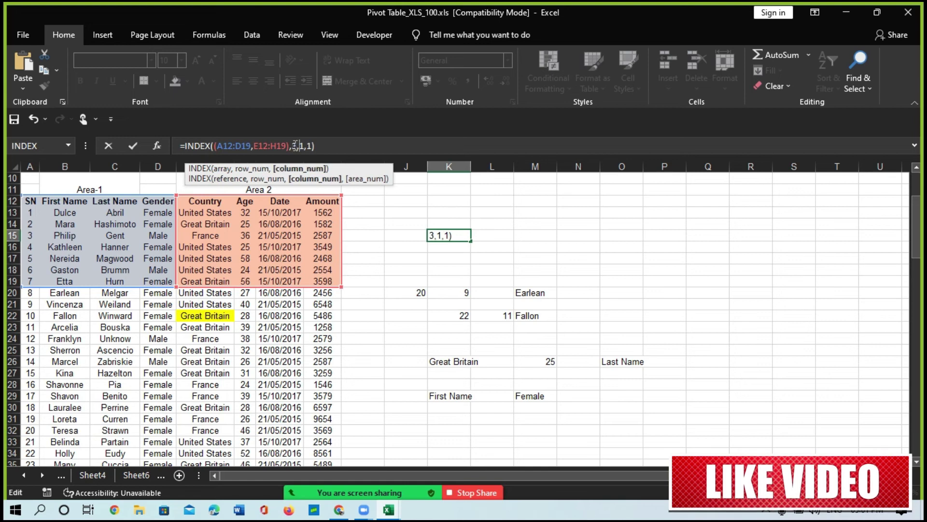
pyautogui.press('Delete')
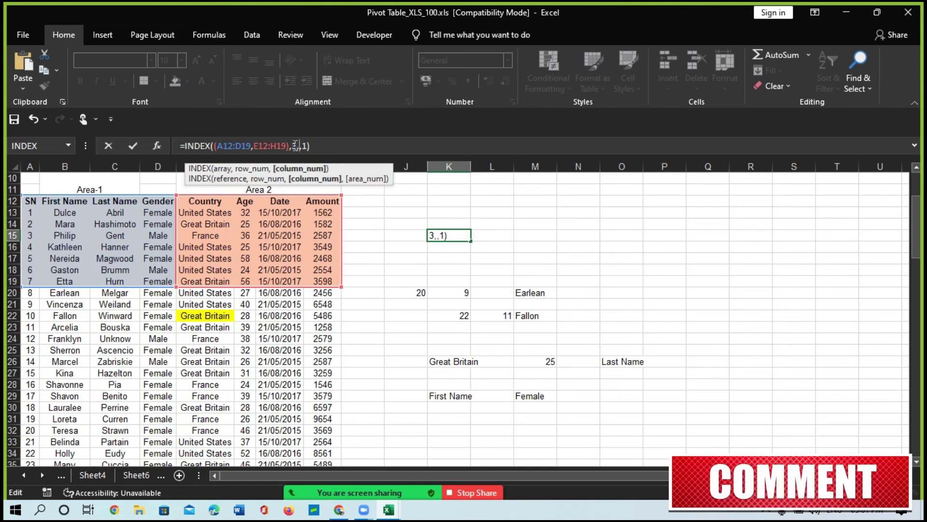
pyautogui.write('2')
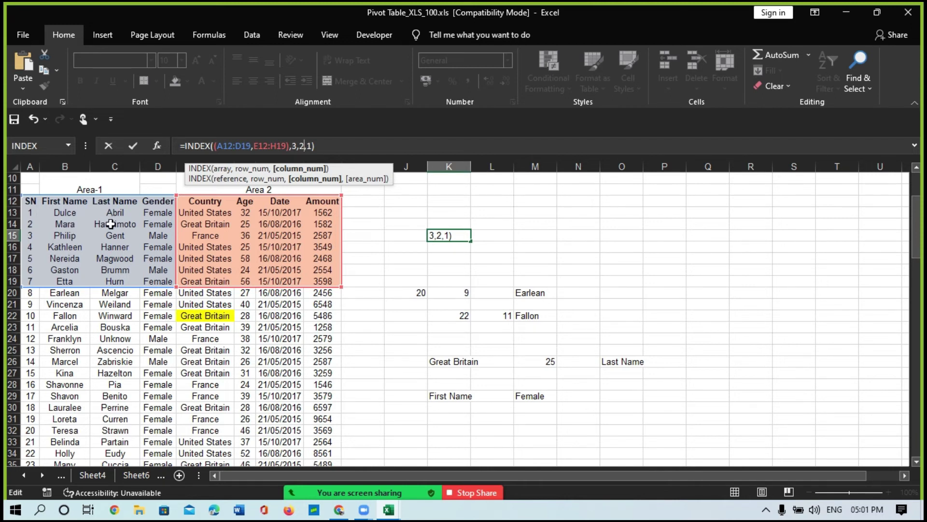
pyautogui.press('Return')
# Step: Switch the formula to area 2 so K15 returns 25
pyautogui.press('Up')
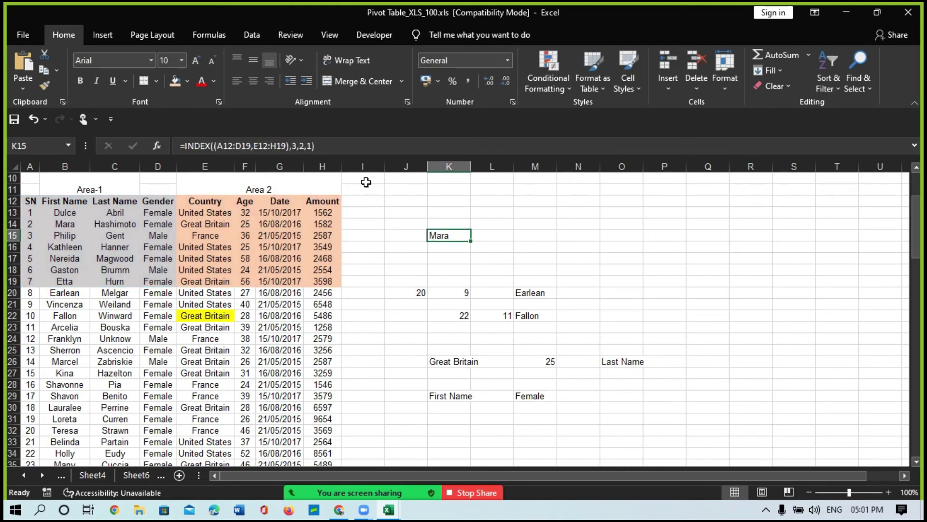
pyautogui.click(309, 146)
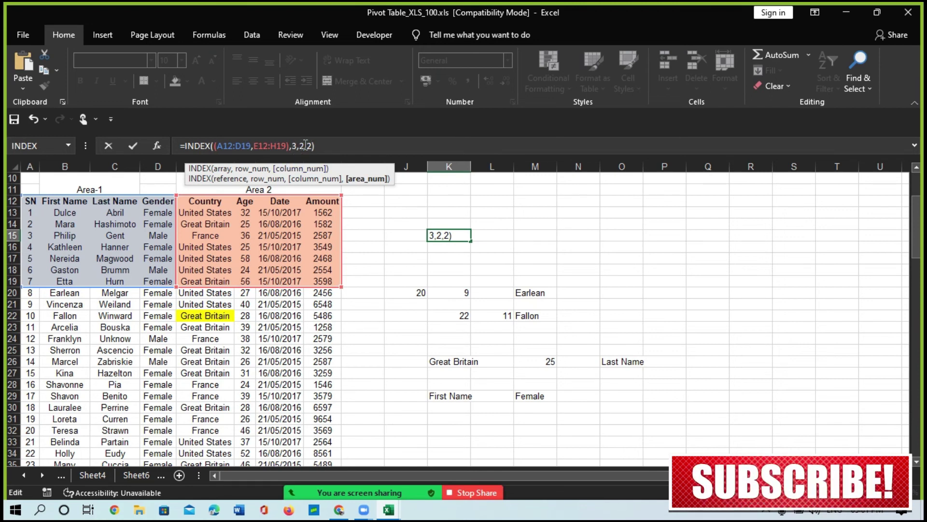
pyautogui.press('Return')
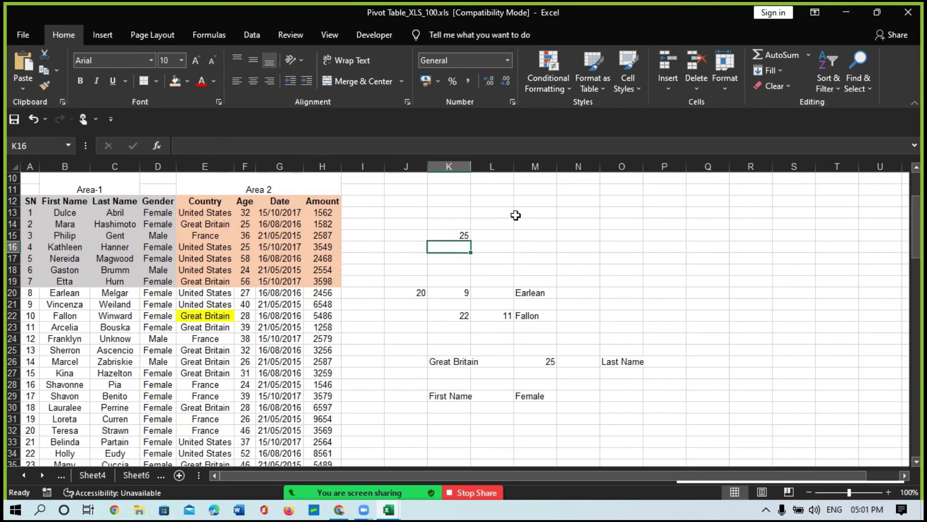
# Step: Add A22:D32 as a third area in K15's INDEX and use area 3, returning 'Franklyn'
pyautogui.press('Up')
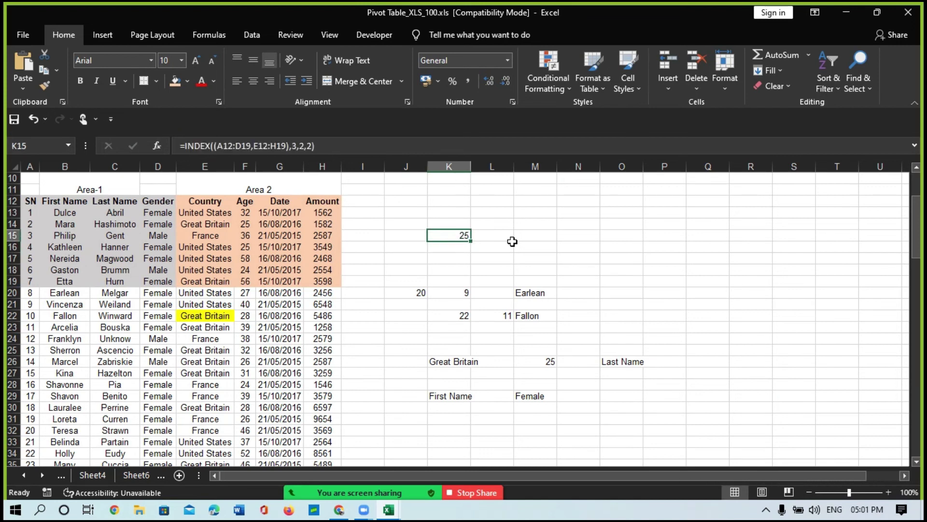
pyautogui.click(215, 145)
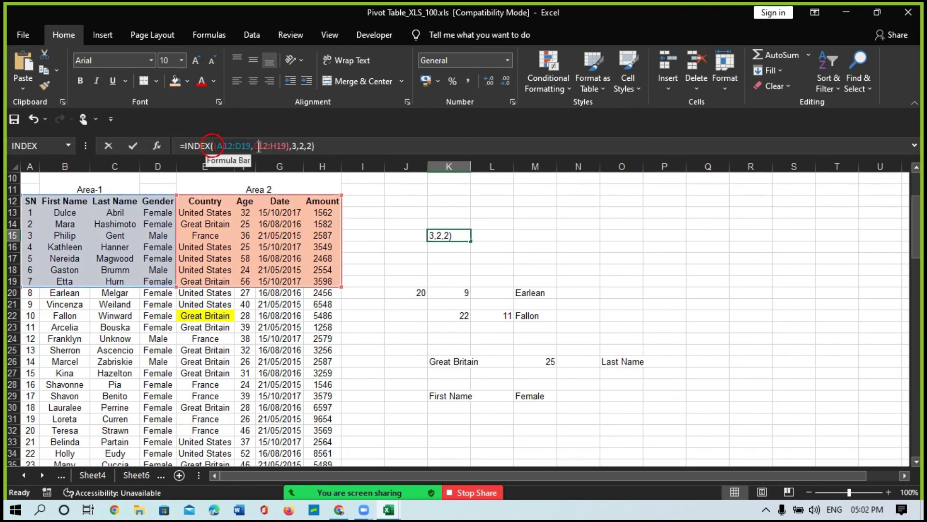
pyautogui.click(291, 146)
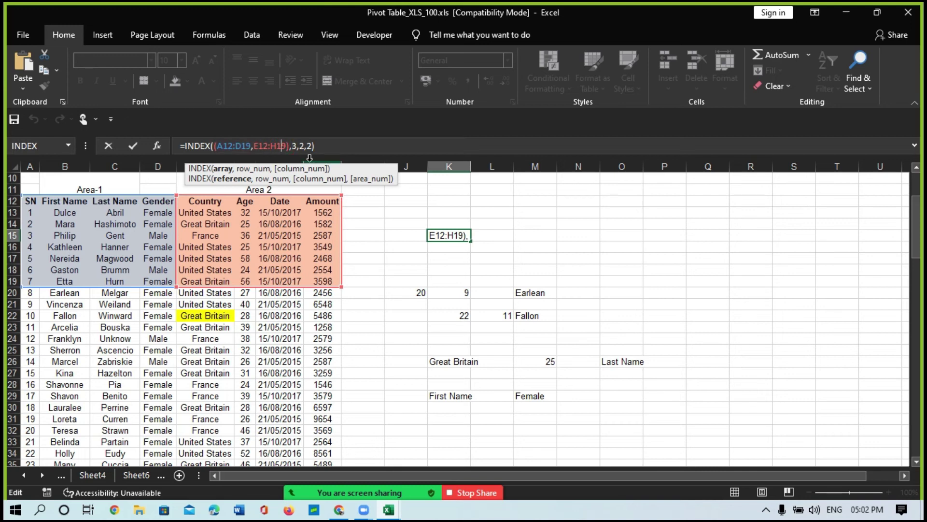
pyautogui.write(',')
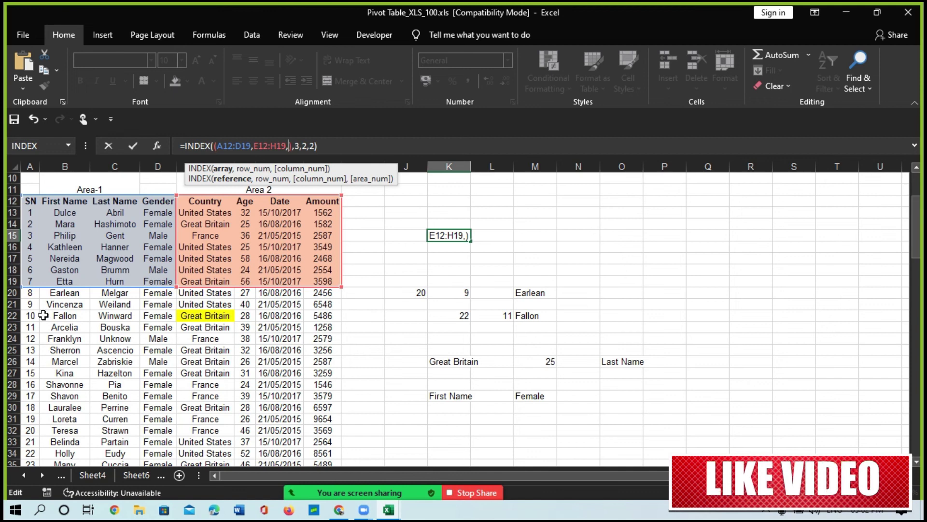
pyautogui.moveTo(43, 315); pyautogui.dragTo(159, 430)
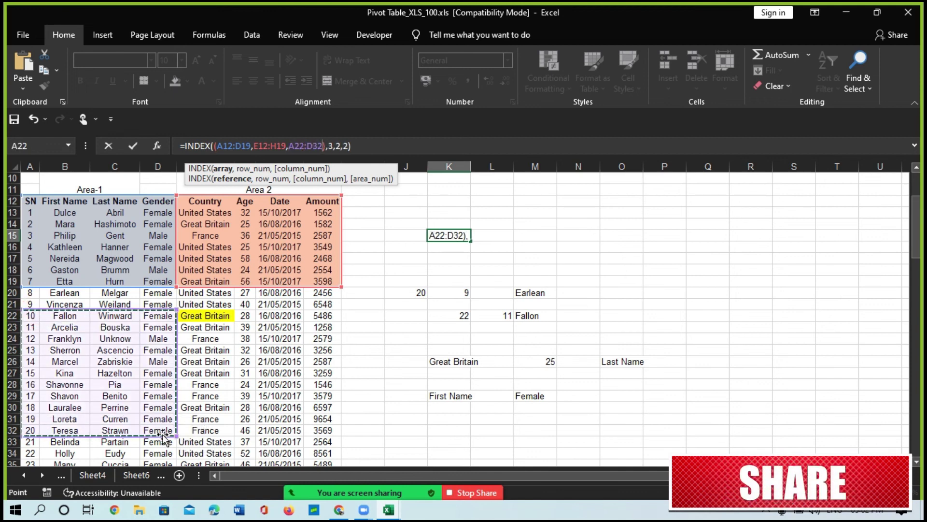
pyautogui.click(342, 146)
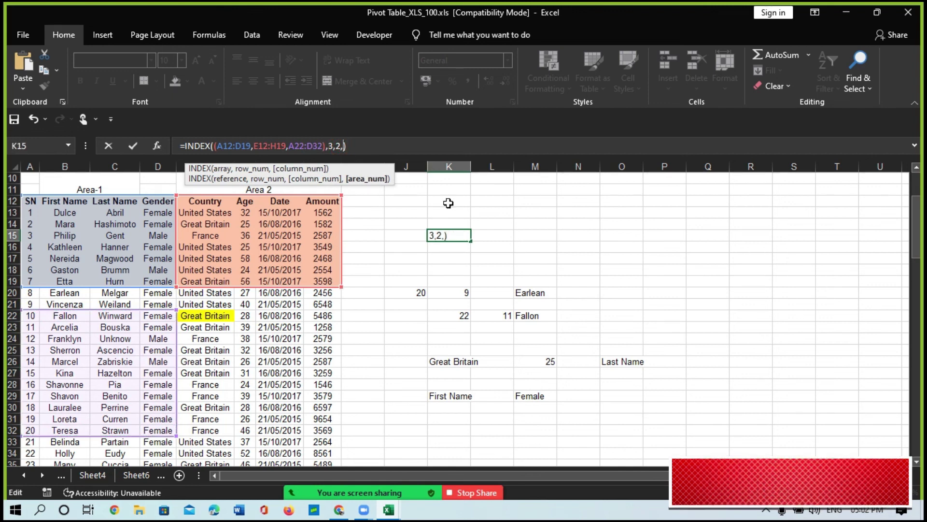
pyautogui.press('Right')
pyautogui.press('Delete')
pyautogui.write('3')
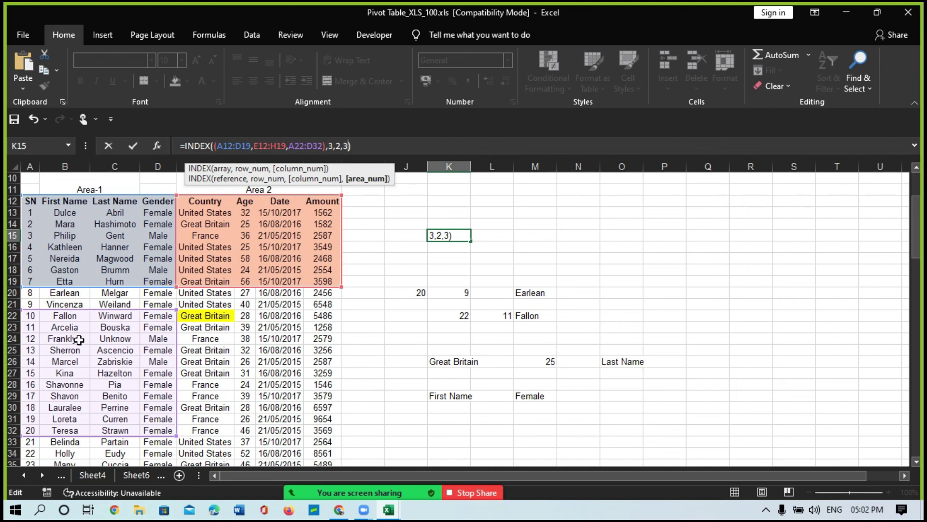
pyautogui.press('Return')
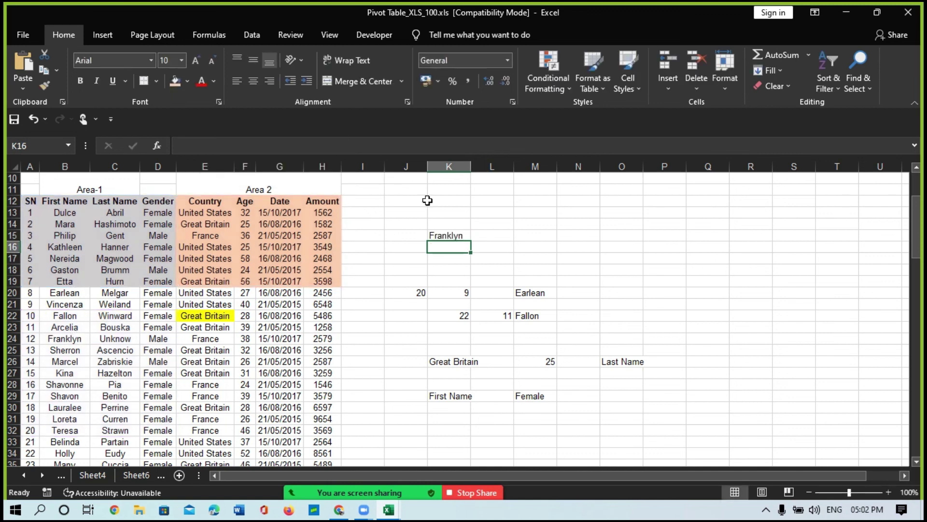
pyautogui.click(429, 227)
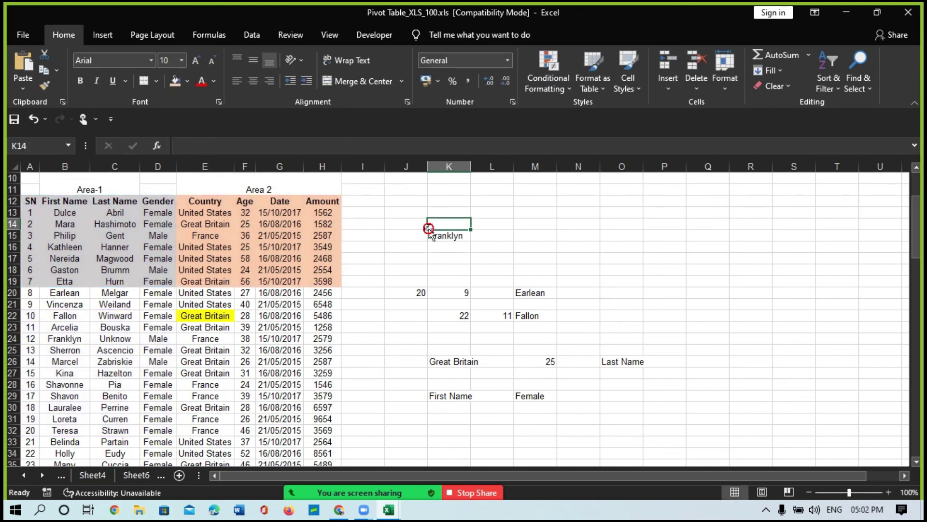
pyautogui.click(449, 237)
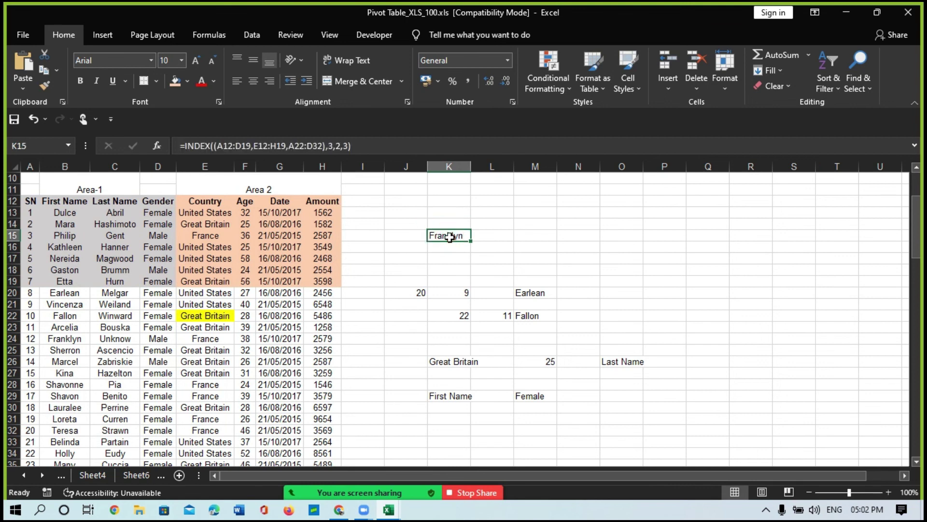